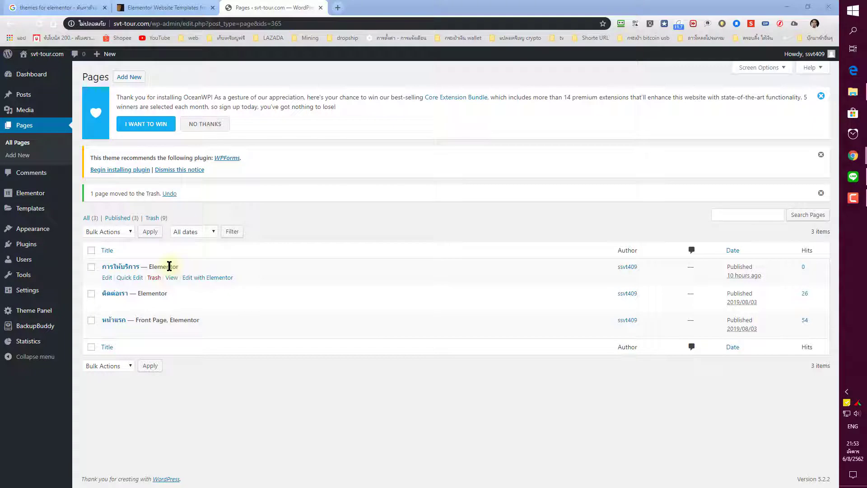
- Check whether the การให้บริการ and ติดต่อเรา pages open for editing in Elementor, returning to the page list each time
click(203, 278)
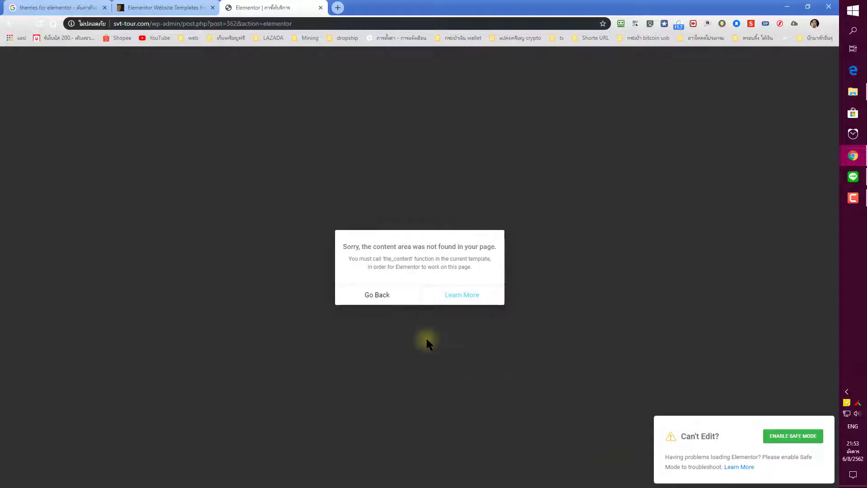
click(381, 297)
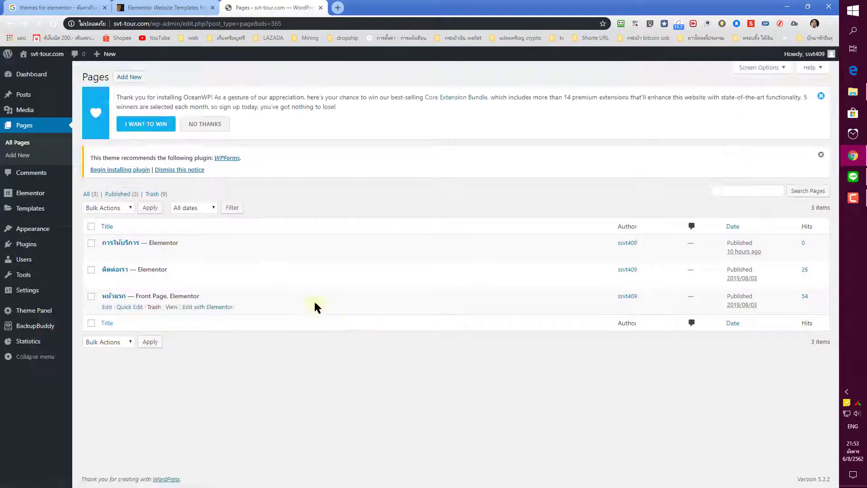
click(200, 280)
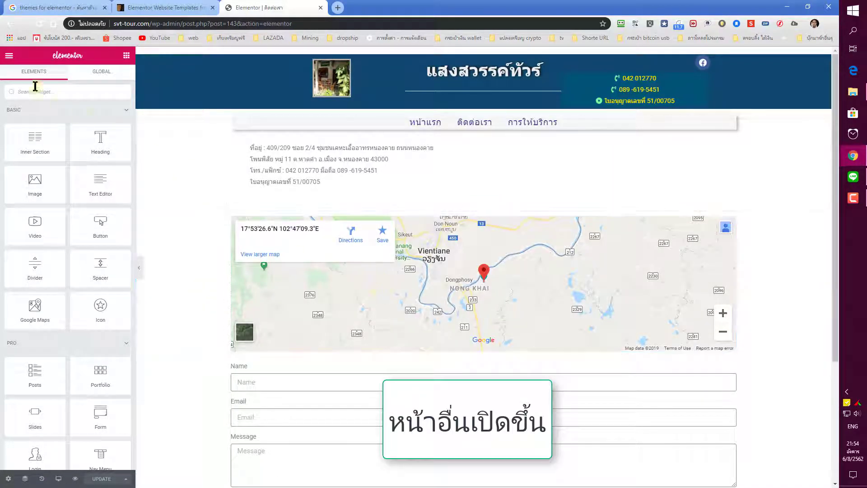
click(9, 55)
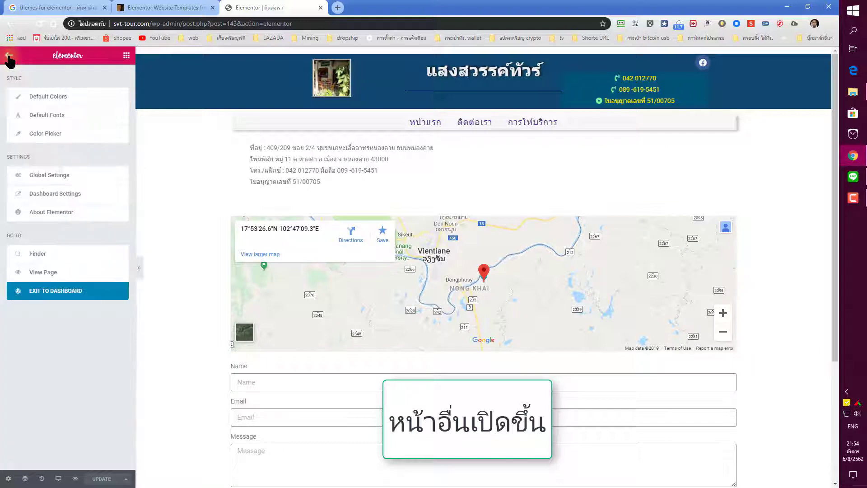
click(64, 292)
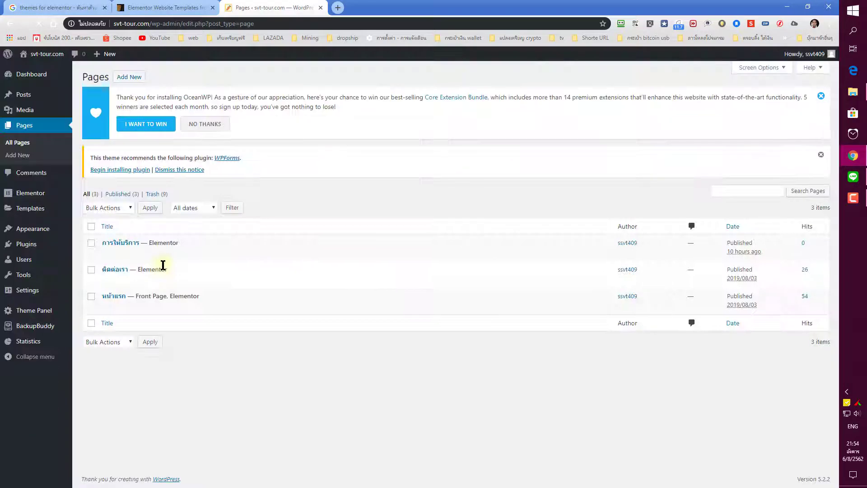
- Move the การให้บริการ page to the trash
mouse_move(159, 252)
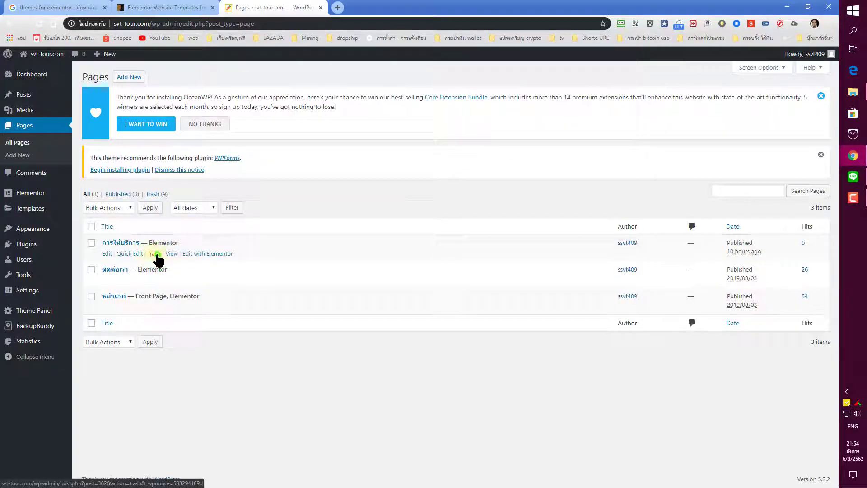
click(157, 256)
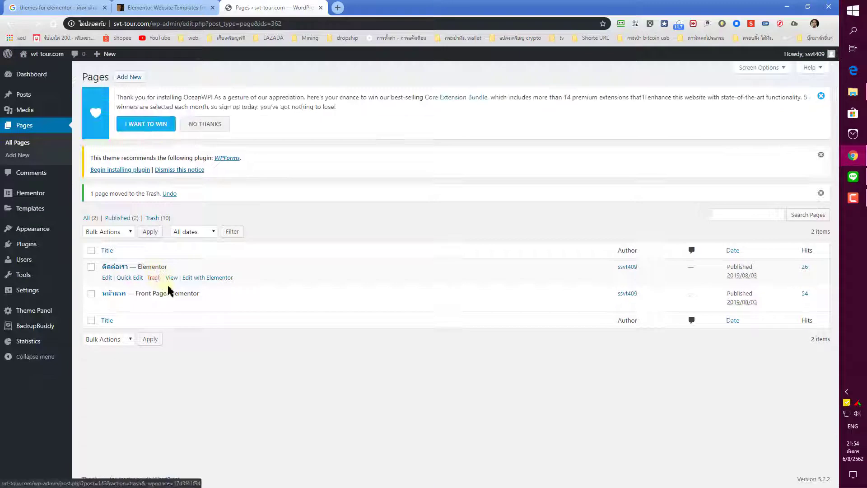
- Add a new page and title it บริการ
click(129, 77)
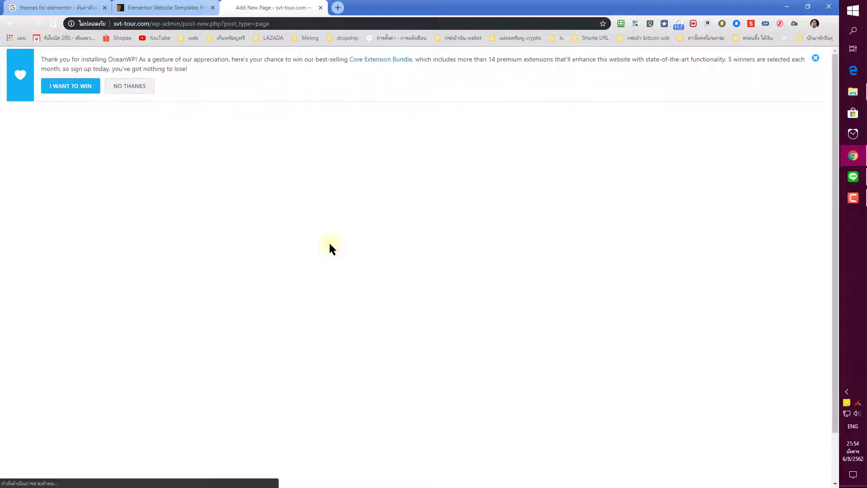
click(294, 130)
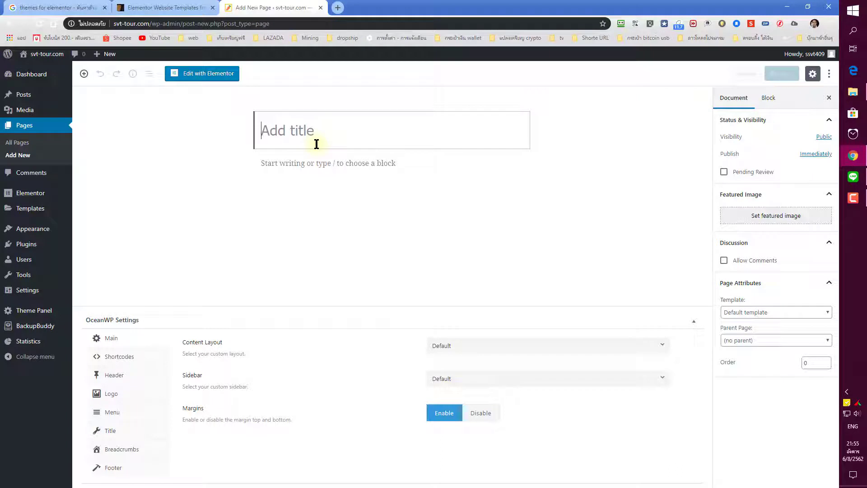
text([)
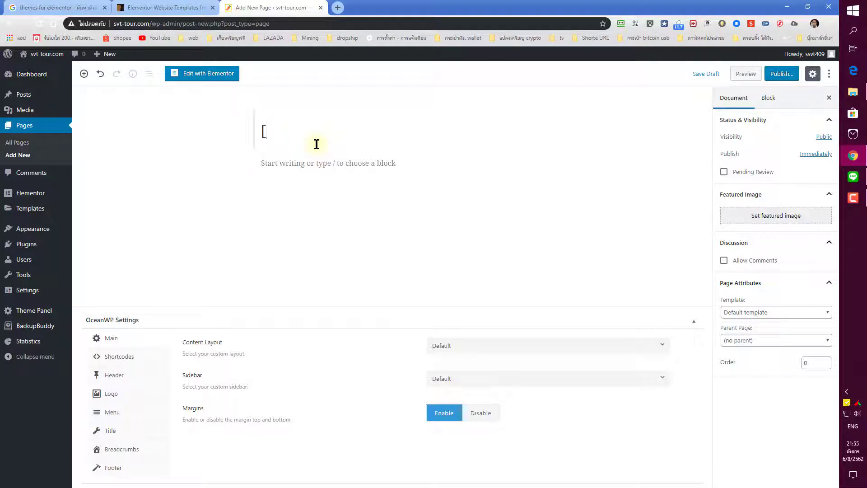
key(BackSpace)
key(grave)
text(บริการ)
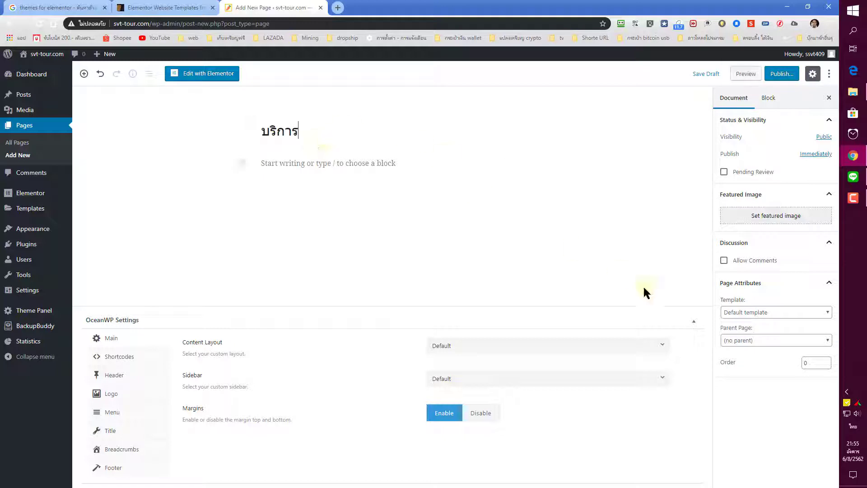
- Assign the Elementor Full Width template to the บริการ page and publish it
click(757, 315)
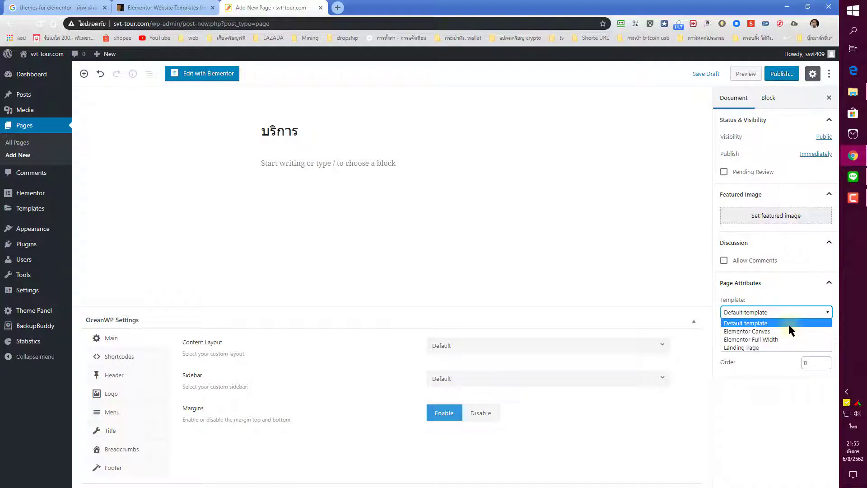
click(778, 340)
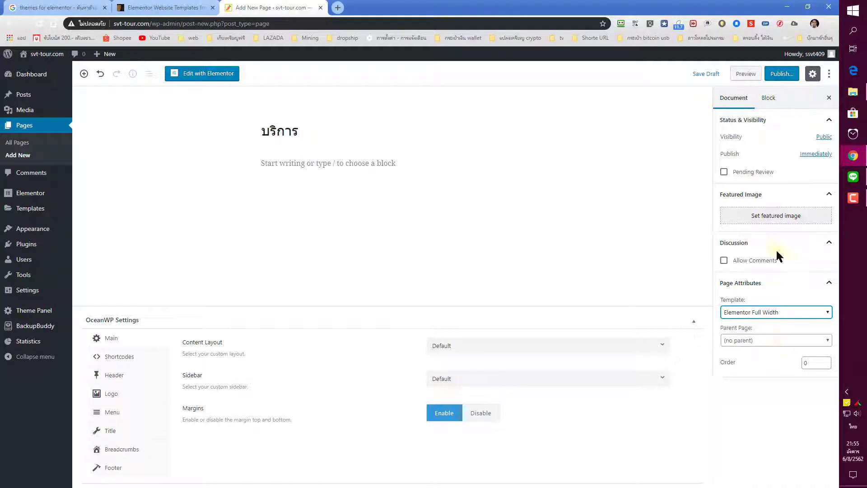
click(785, 74)
click(783, 76)
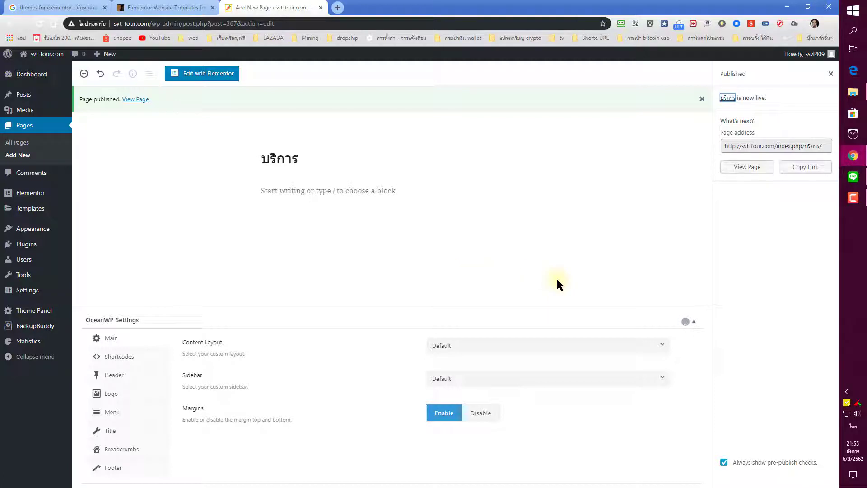
- Try to edit the published บริการ page in Elementor, returning to the WordPress page editor
click(215, 76)
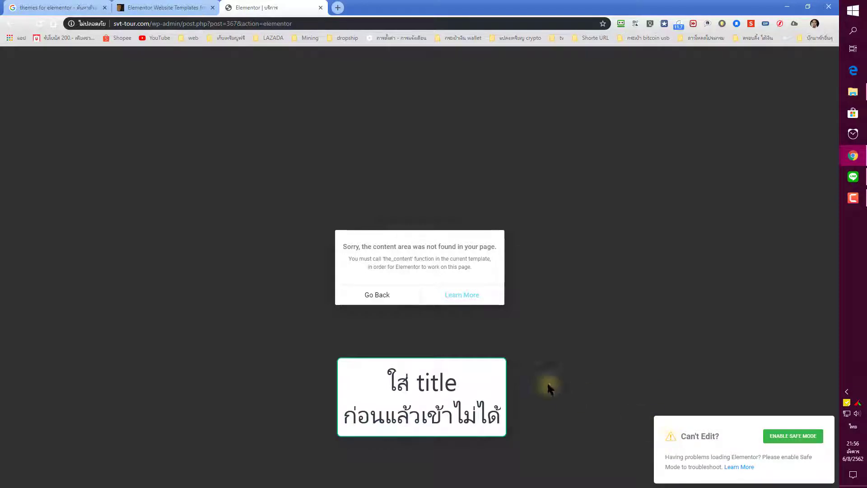
click(377, 296)
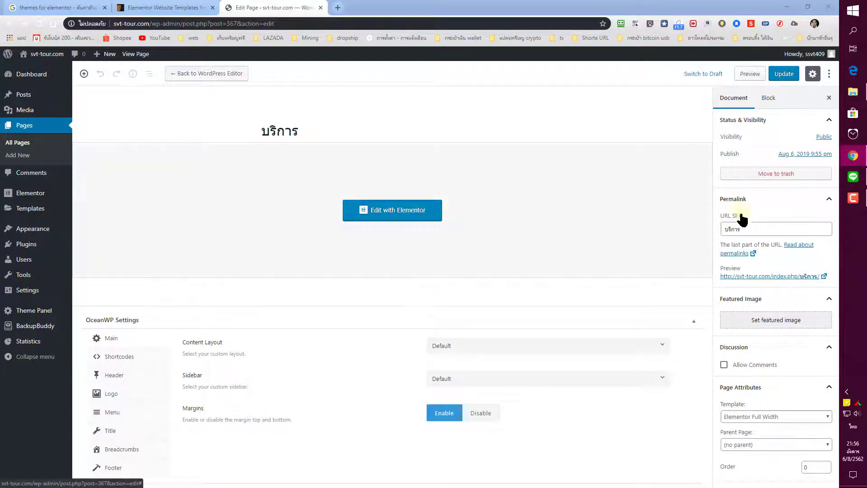
click(775, 177)
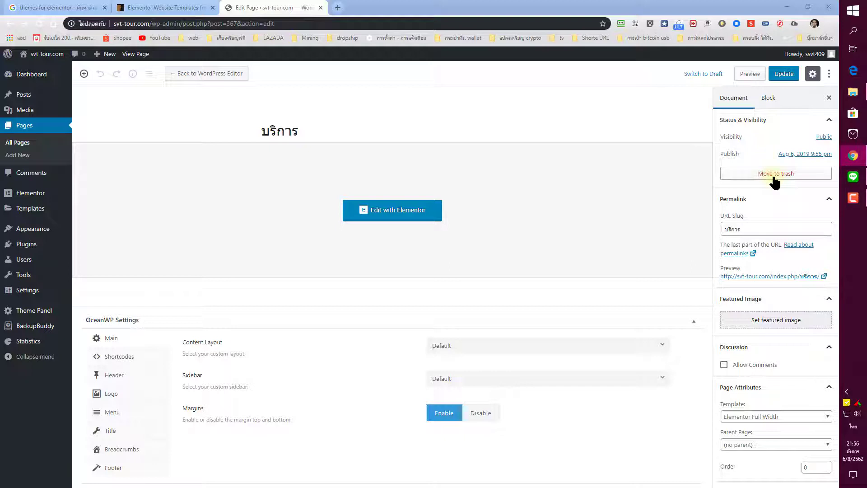
- Clear the บริการ page's title and try opening the page in Elementor again
click(301, 130)
key(BackSpace)
key(BackSpace)
key(BackSpace)
key(BackSpace)
key(BackSpace)
key(BackSpace)
click(346, 175)
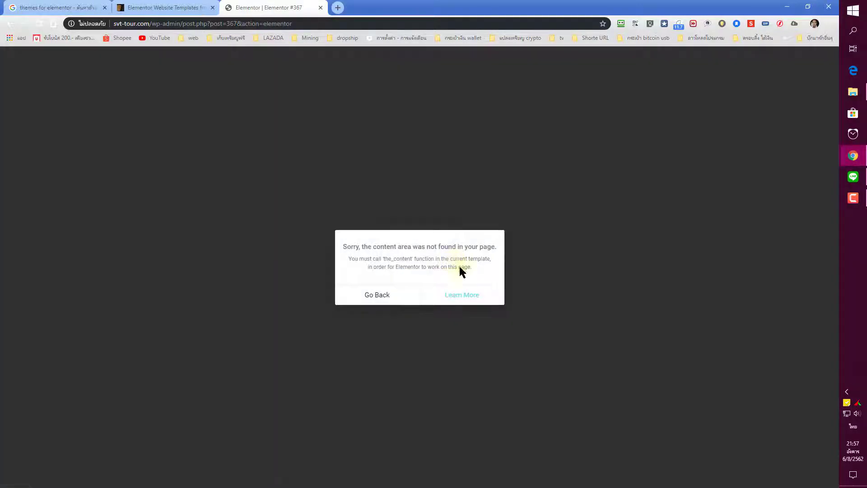
- Go back to the WordPress page editor and move this page to the trash
click(385, 296)
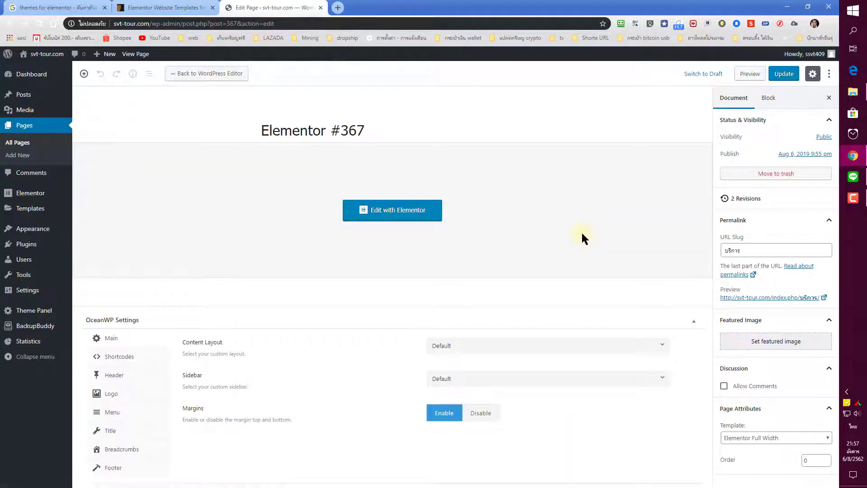
click(784, 176)
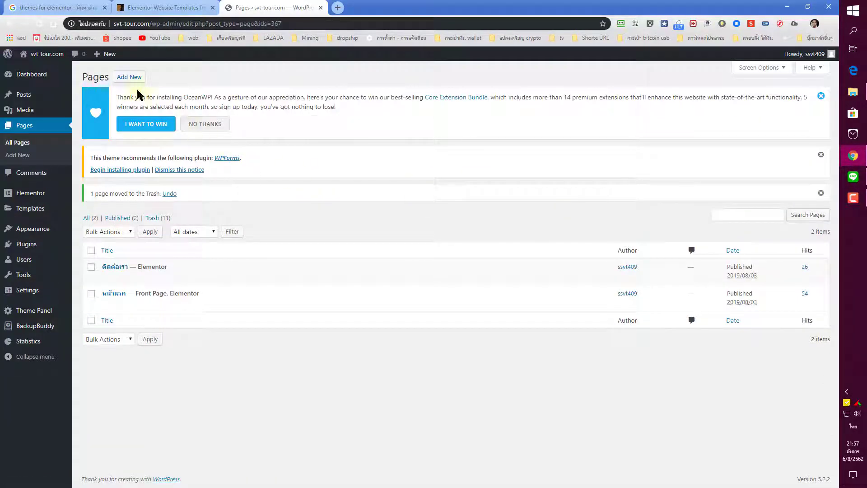
- Add a new page without a title, assign the Elementor Full Width template and open it in Elementor
click(131, 79)
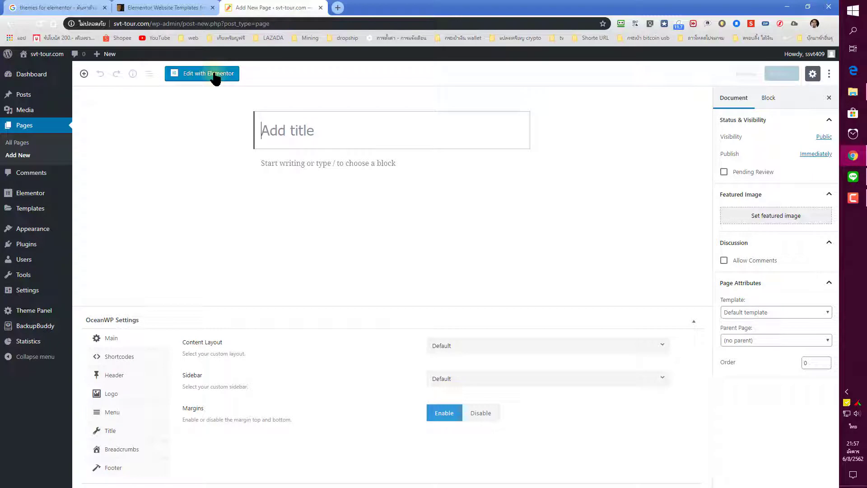
click(758, 311)
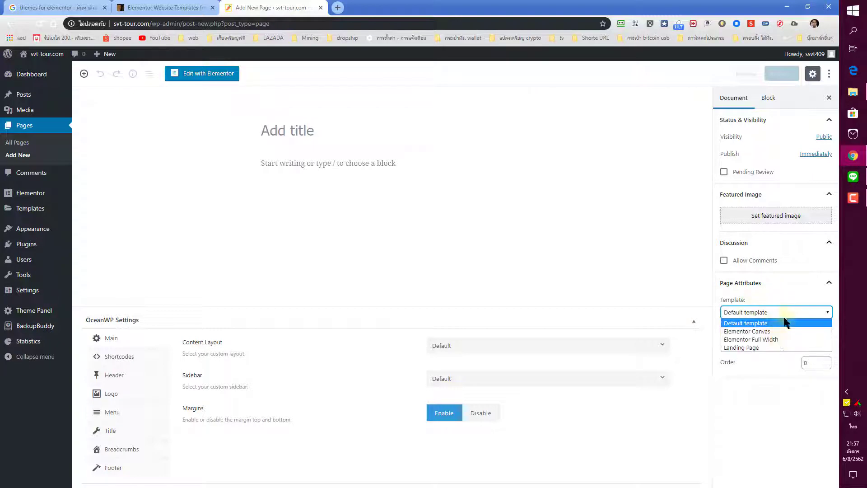
click(776, 339)
click(195, 81)
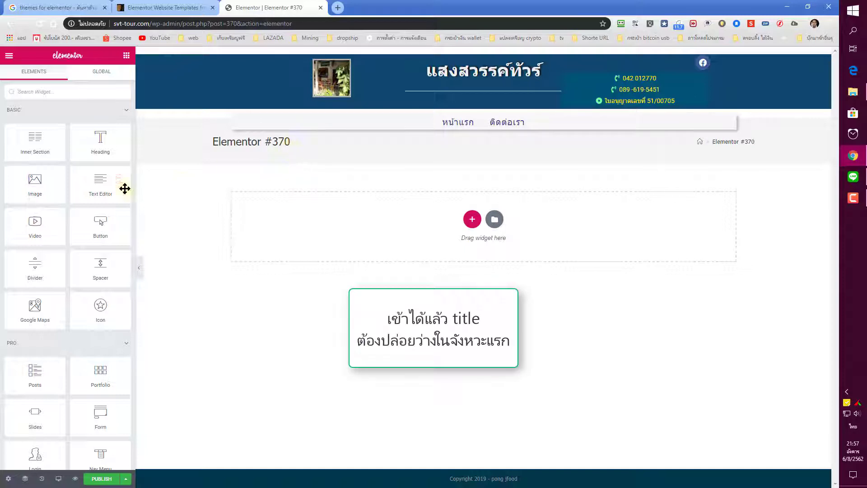
- Place an Image widget in the empty page area and fill it with panna1-1-1.png from the media library
drag(34, 183, 449, 220)
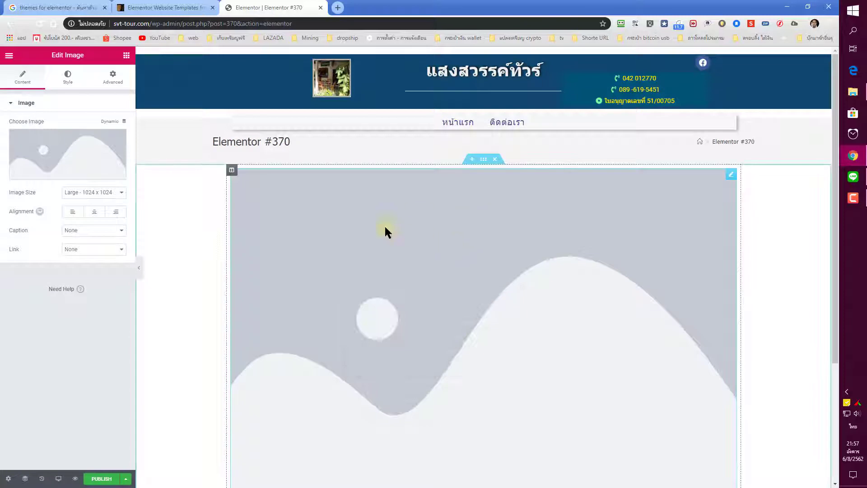
click(71, 155)
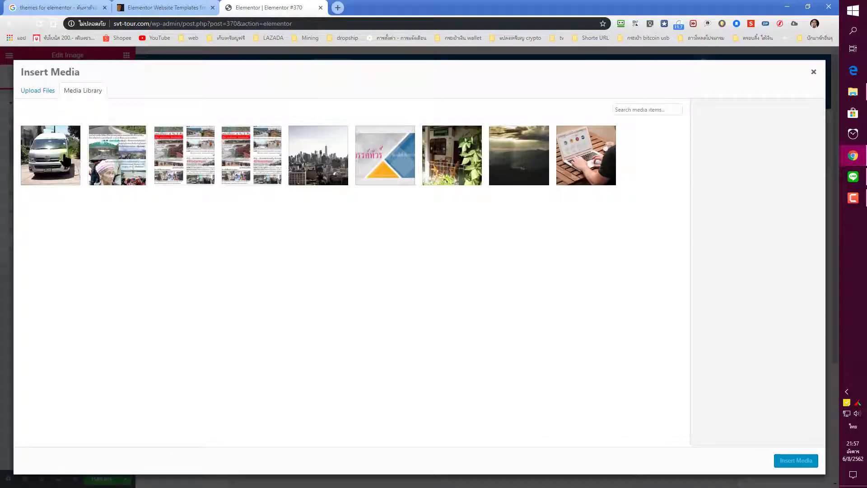
click(111, 171)
click(182, 169)
click(138, 168)
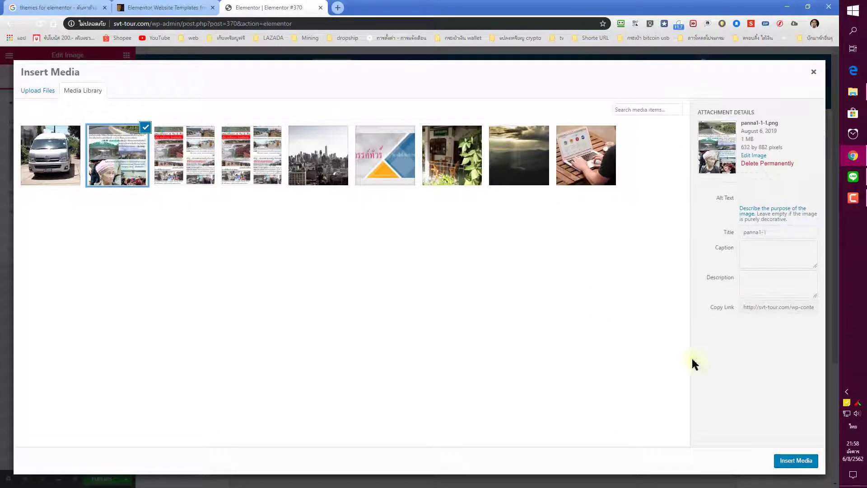
click(795, 461)
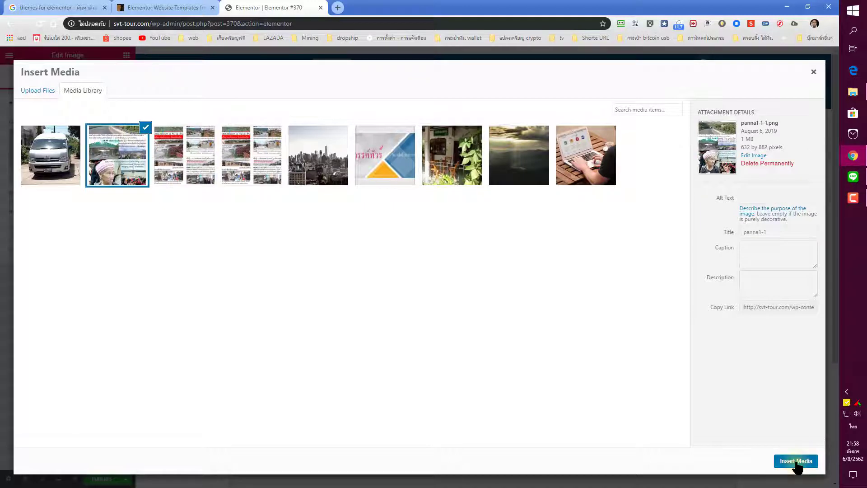
- Add a single-column section below the panna1-1-1.png image
scroll(674, 333, down, 5)
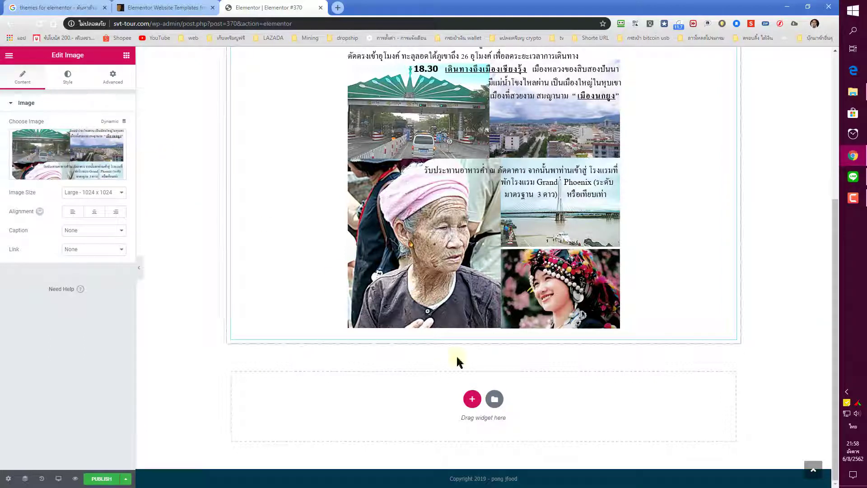
click(473, 398)
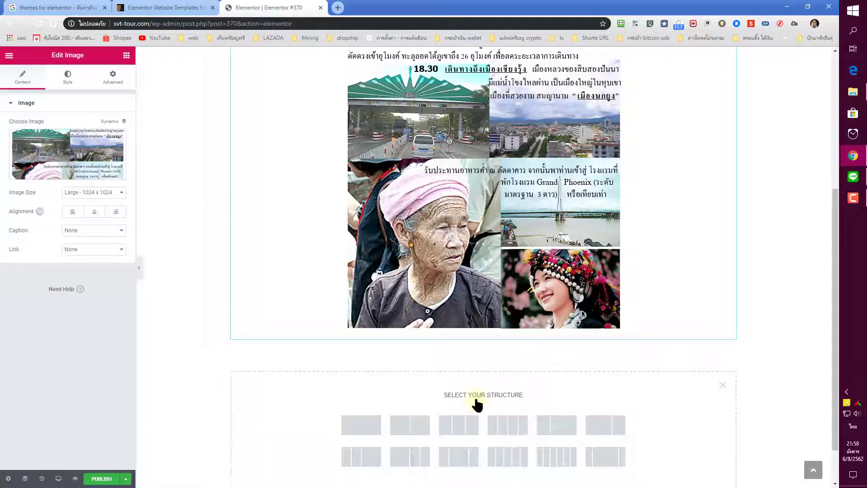
click(364, 420)
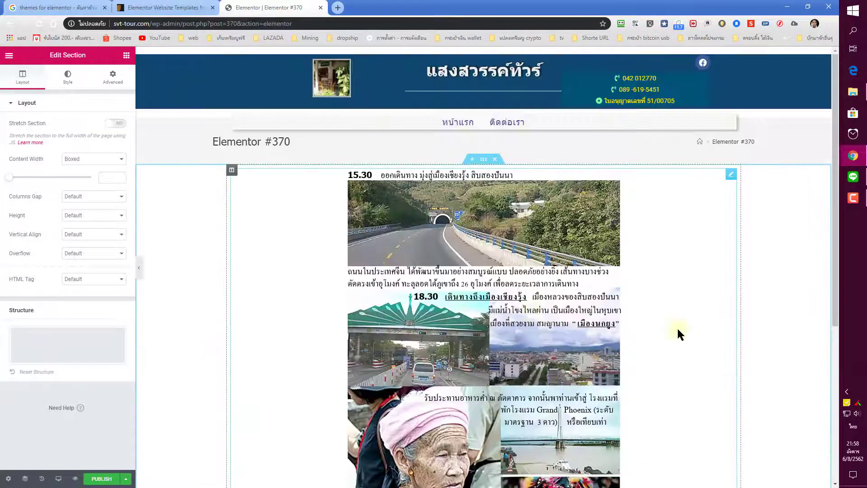
- Place an Image widget in the empty second section and fill it with panna1.png from the media library
scroll(677, 334, down, 5)
click(484, 336)
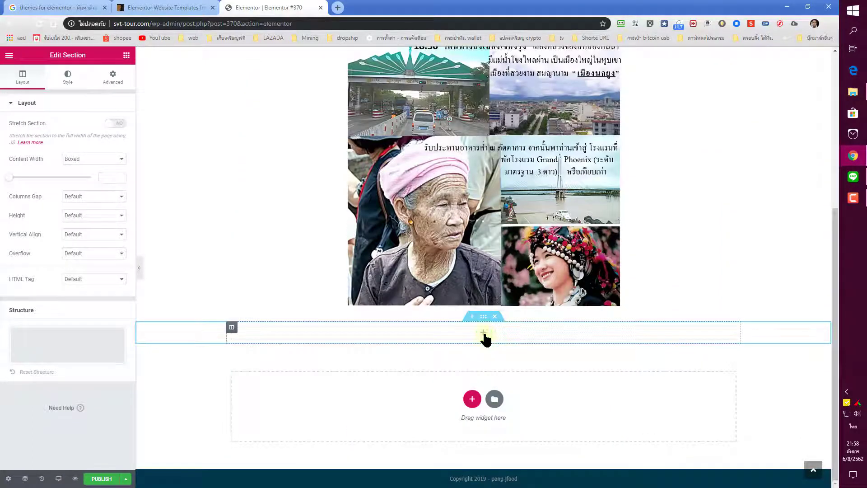
drag(38, 187, 504, 337)
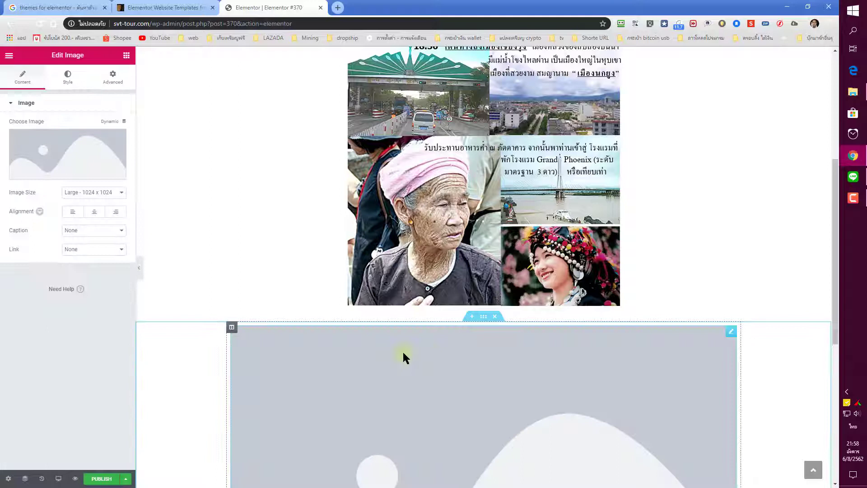
click(90, 158)
click(187, 157)
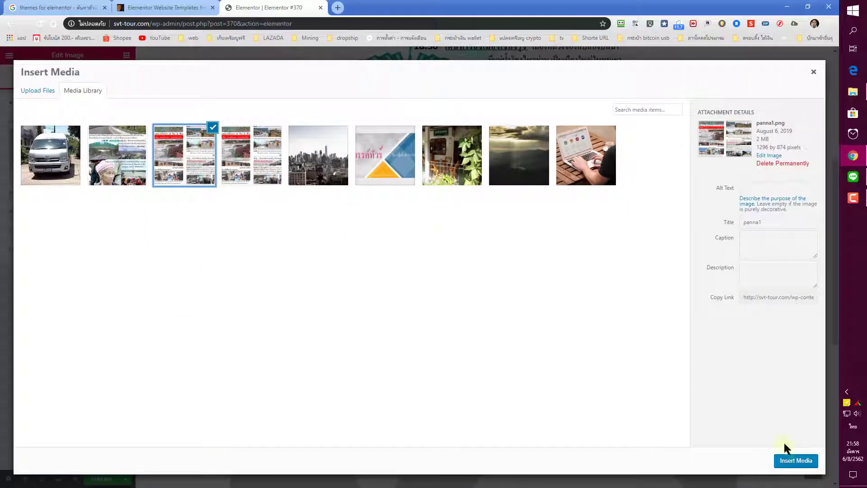
click(799, 462)
- Add a single-column section below the panna1.png image
scroll(716, 345, down, 7)
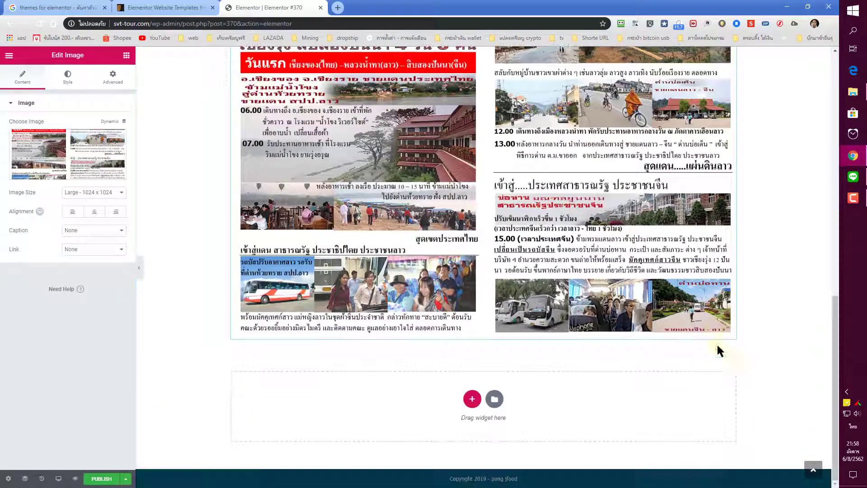
click(472, 398)
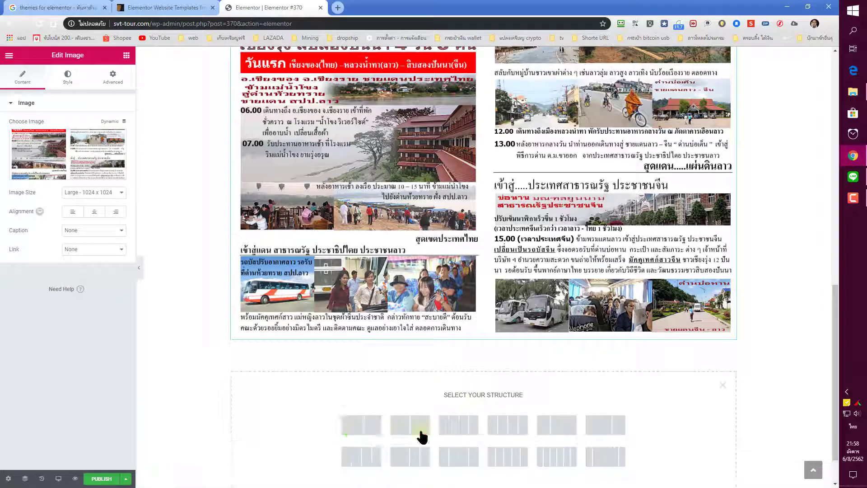
click(362, 427)
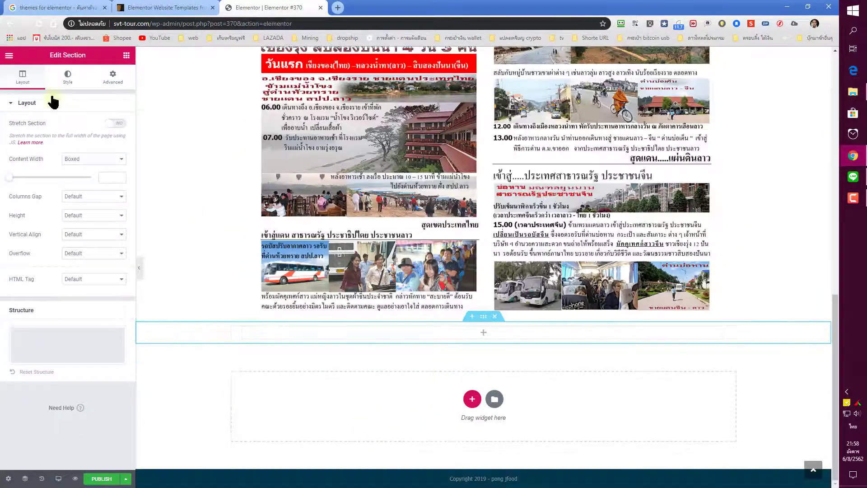
- Place an Image widget in the empty third section and fill it with the other Chiang Rung itinerary image, the fourth in the media library
click(483, 334)
drag(34, 182, 483, 336)
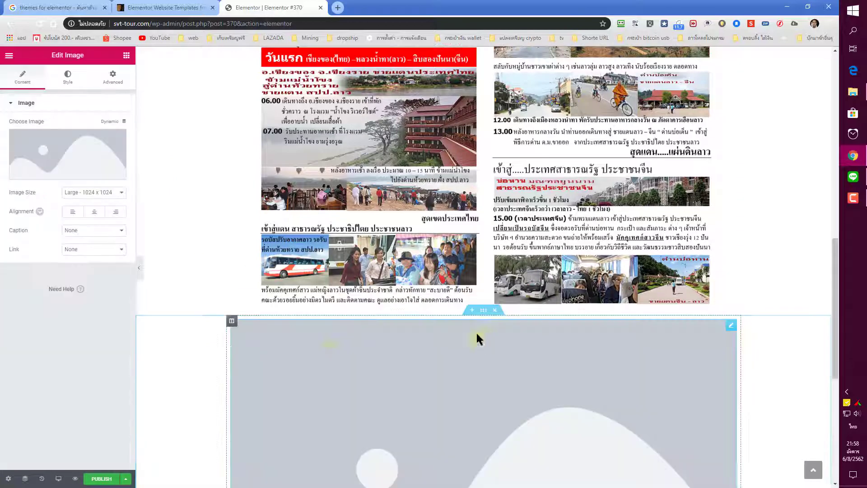
click(75, 152)
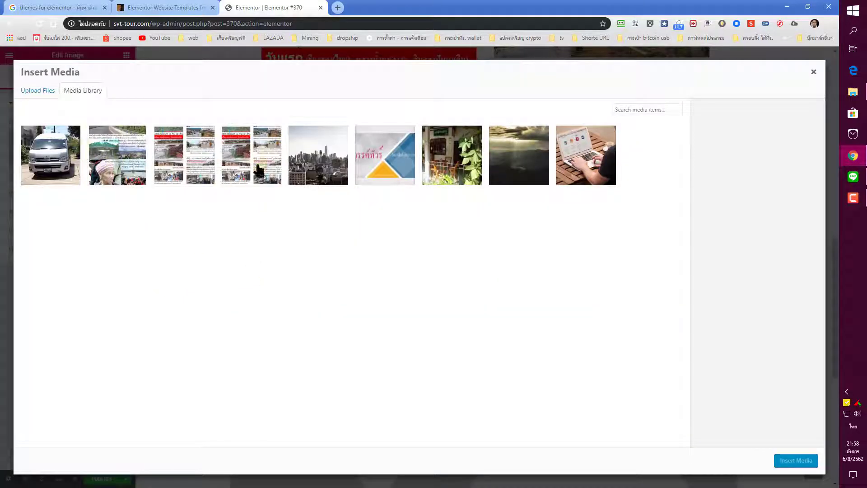
click(277, 175)
click(795, 461)
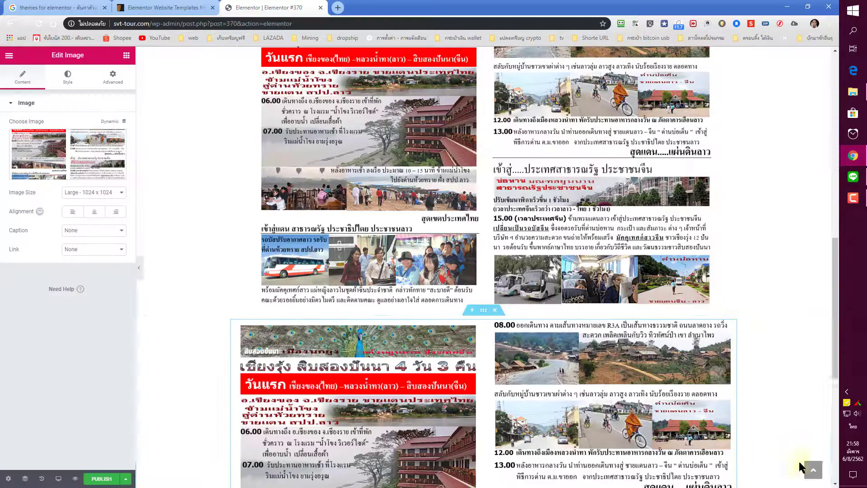
- Publish the page and exit Elementor to the page's WordPress edit screen
drag(834, 349, 822, 127)
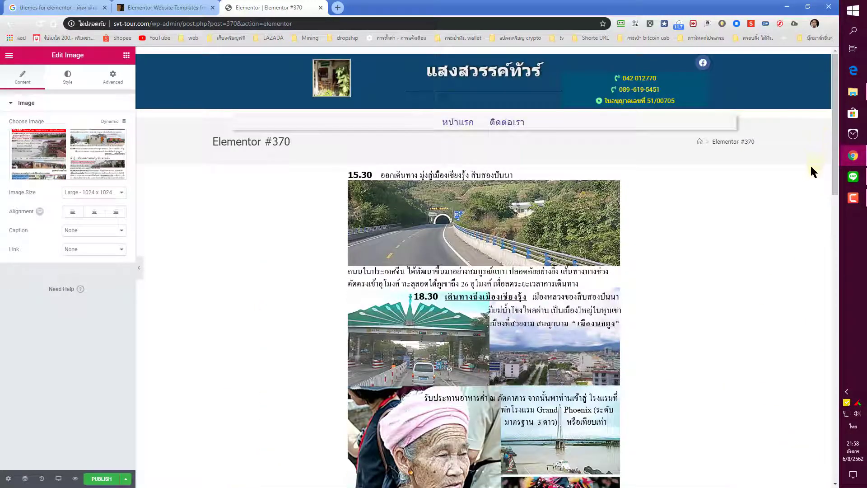
click(281, 139)
click(289, 137)
click(219, 141)
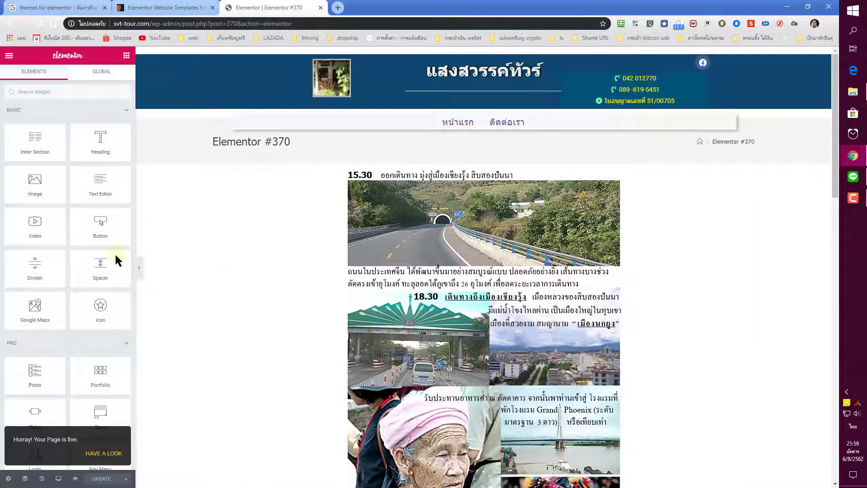
click(9, 55)
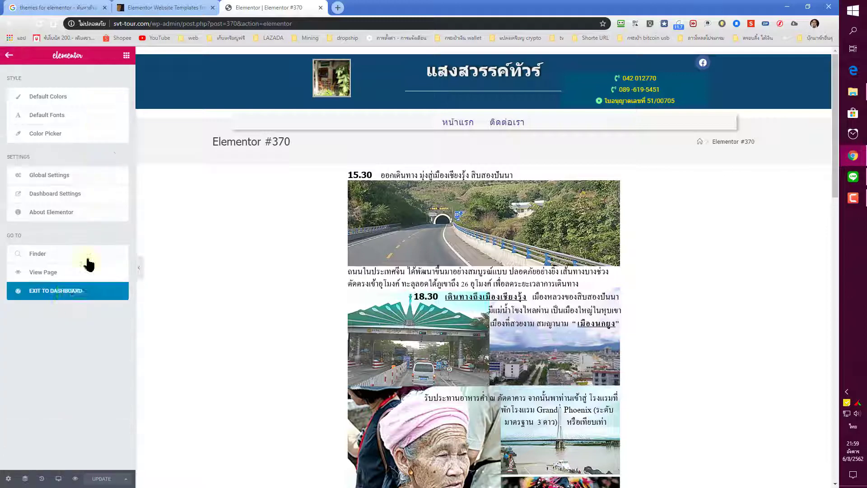
click(69, 296)
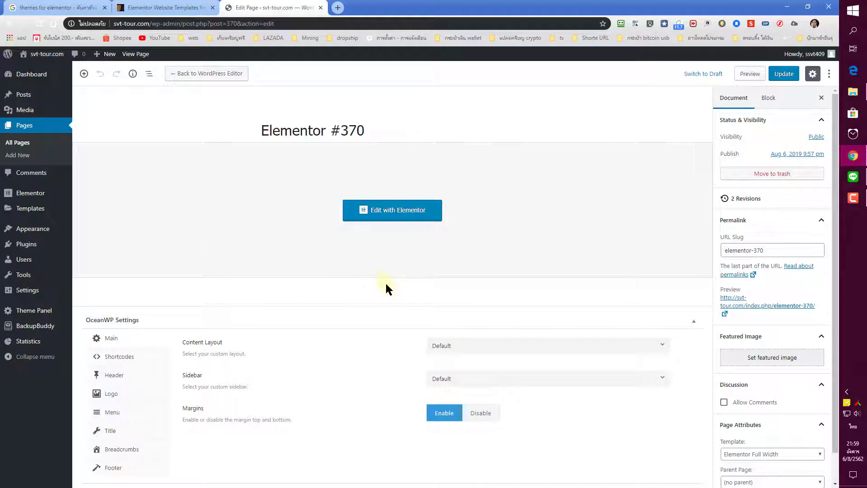
- Preview the published page and look through its title area and tour images
click(750, 75)
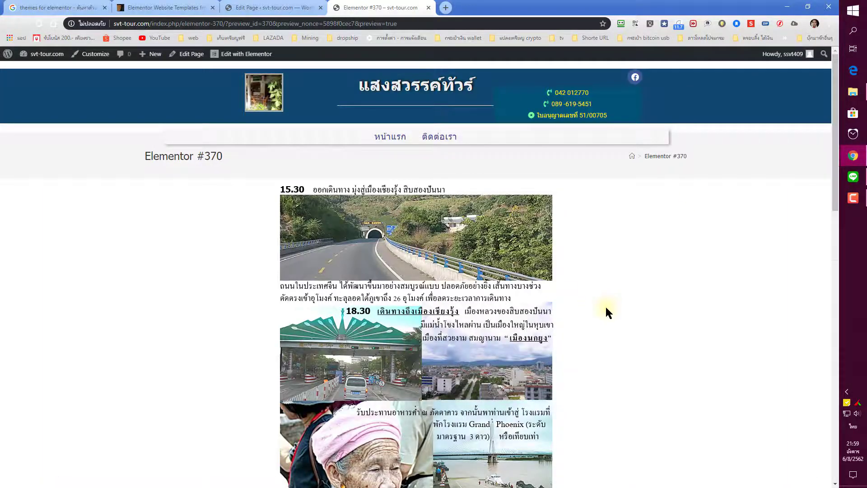
scroll(604, 306, down, 5)
scroll(610, 319, up, 5)
- Reopen the page for editing in WordPress, replace its title with การให้บริการ and update the page
mouse_move(245, 57)
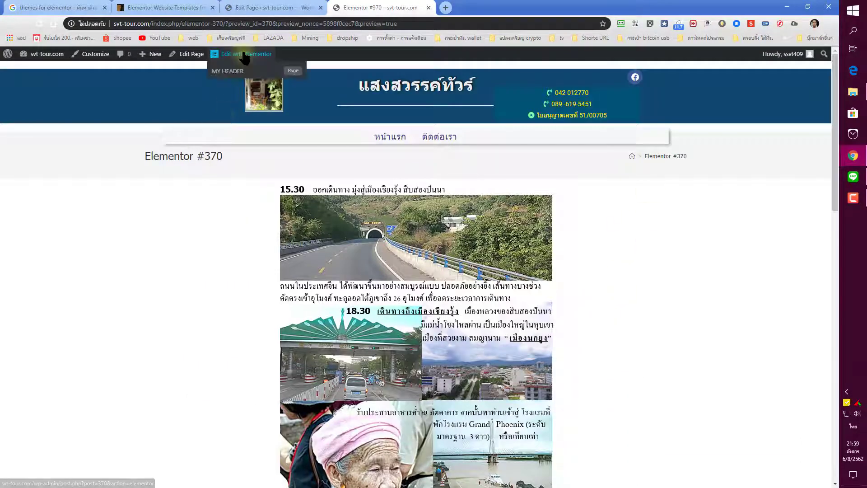
click(195, 57)
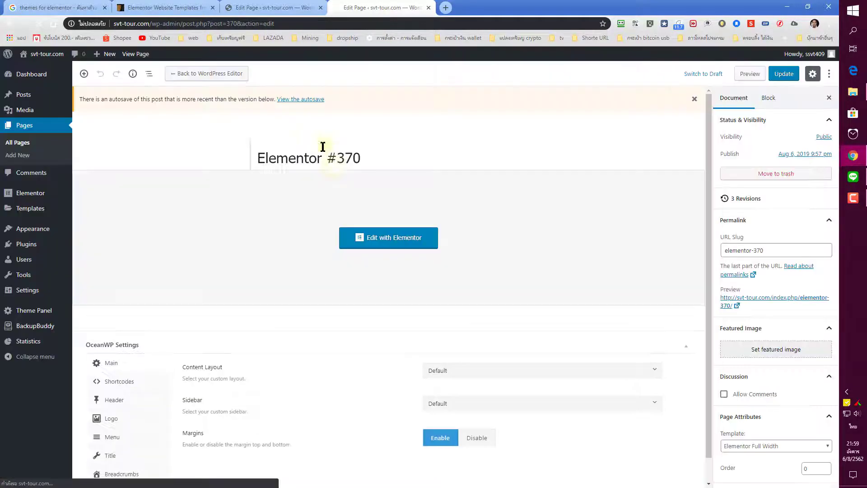
click(350, 156)
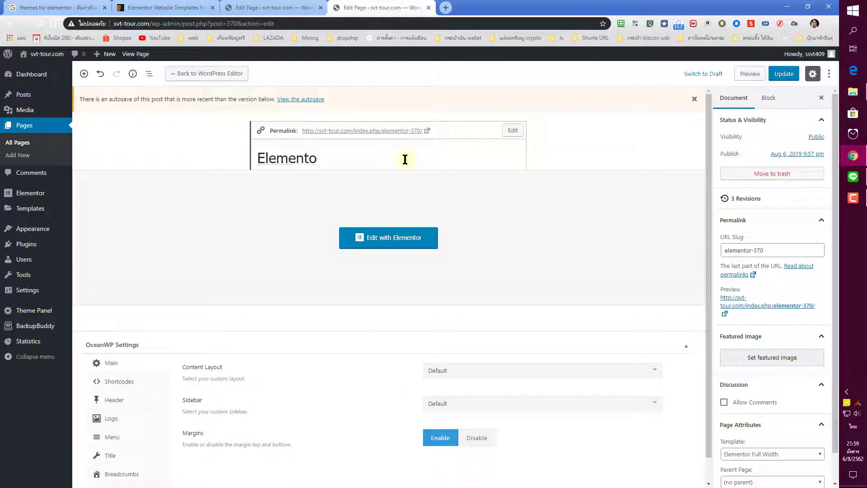
key(BackSpace)
key(BackSpace)
key(BackSpace)
key(BackSpace)
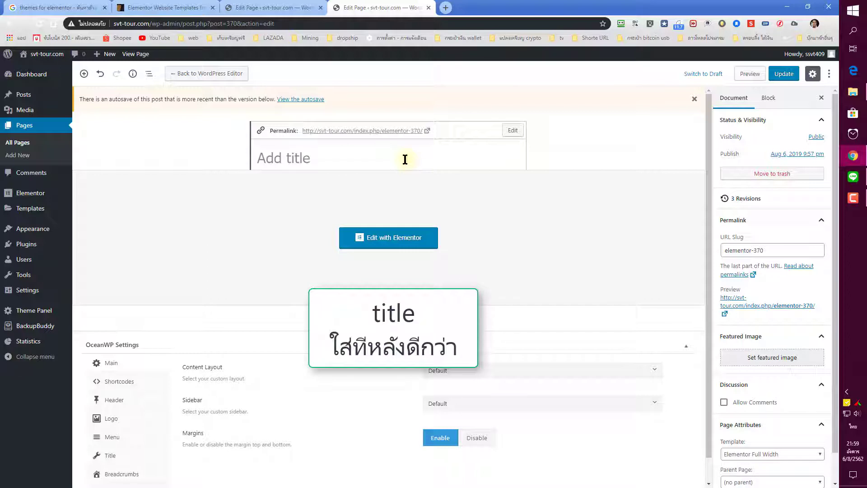
text(การให้บริการ)
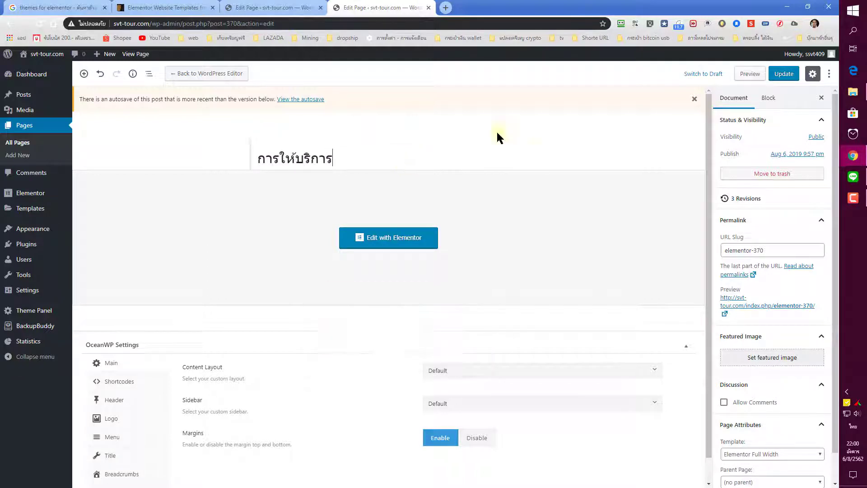
click(784, 75)
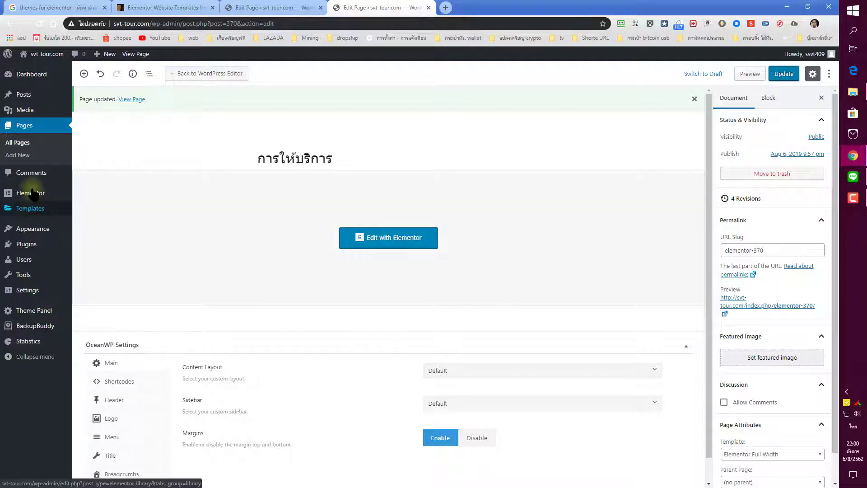
- Preview the retitled page and go from it through the dashboard to the site's menu management
mouse_move(32, 192)
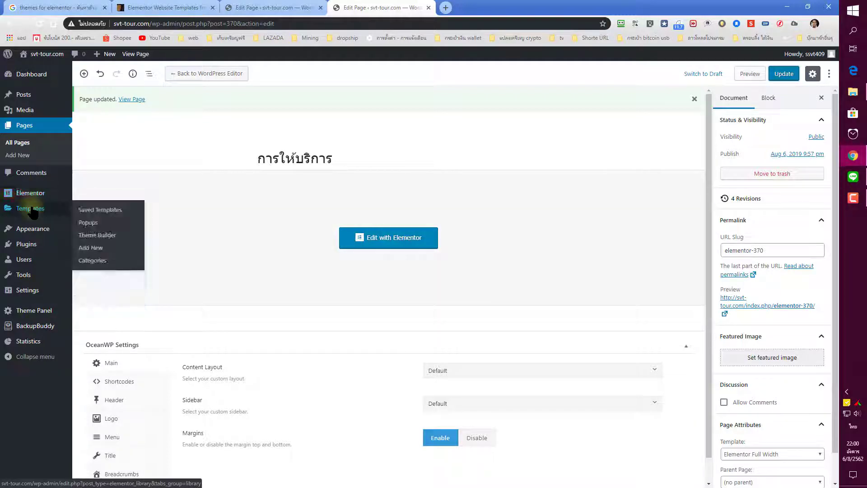
click(749, 74)
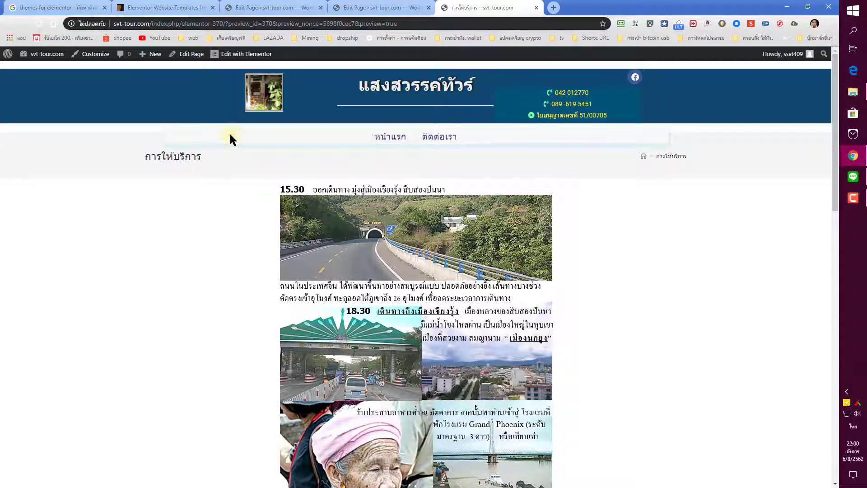
mouse_move(46, 54)
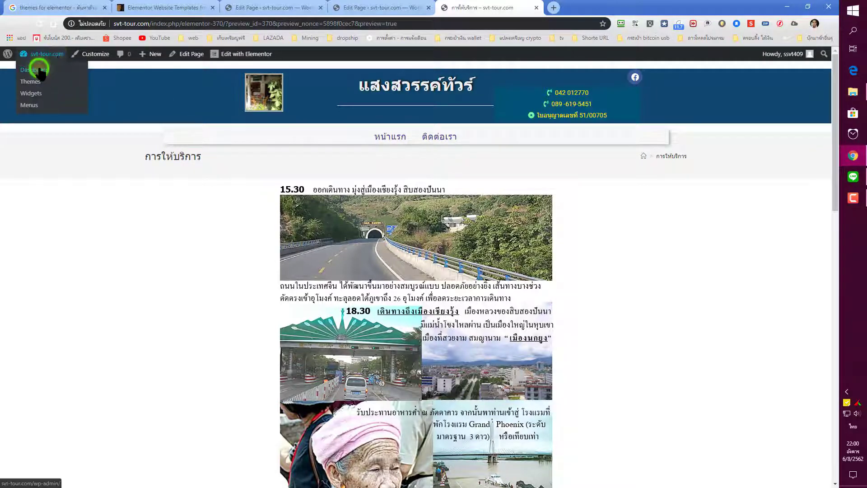
click(40, 71)
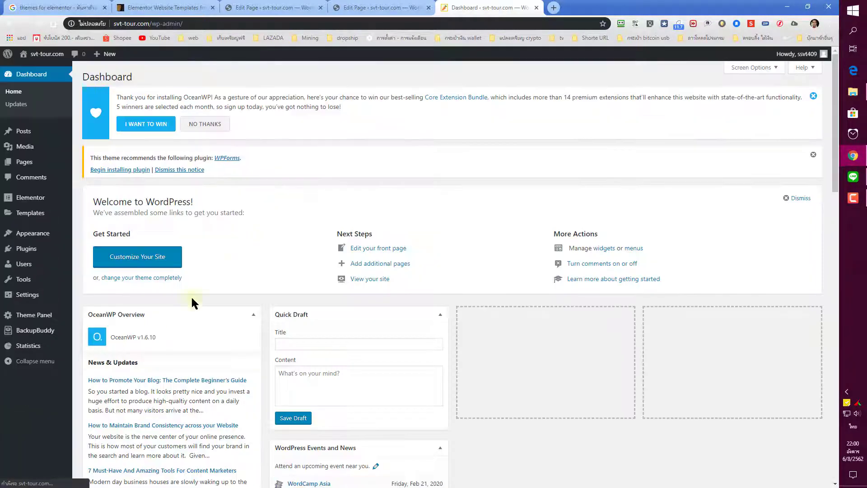
mouse_move(34, 233)
click(89, 272)
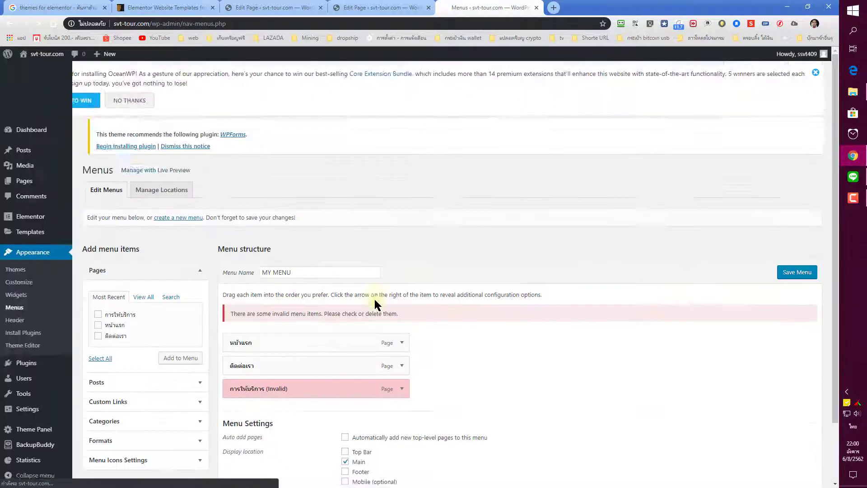
- Remove the invalid การให้บริการ item from MY MENU
scroll(374, 297, down, 2)
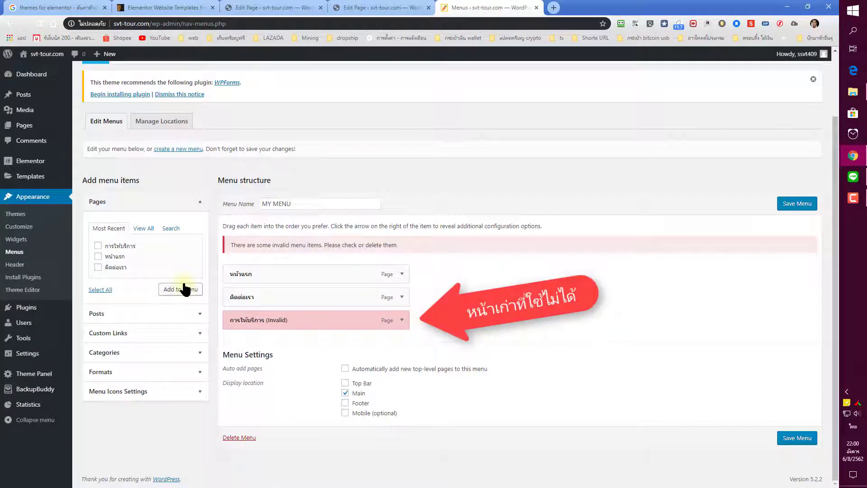
click(402, 320)
scroll(361, 397, down, 3)
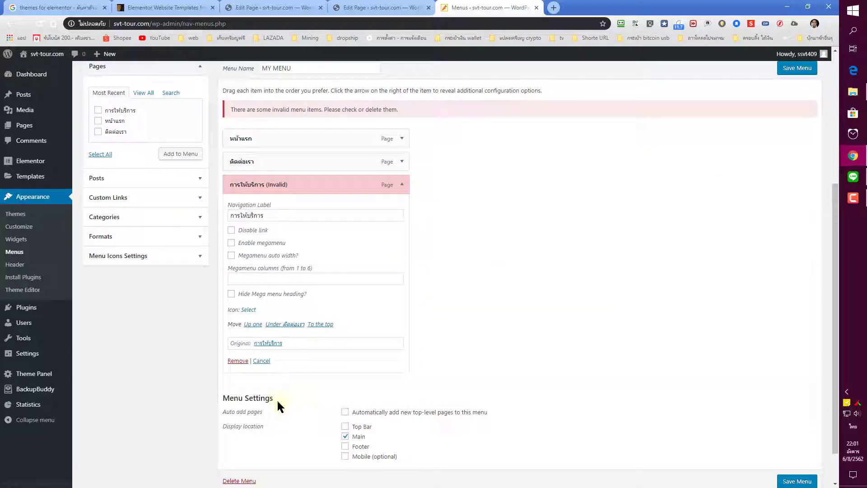
click(234, 357)
- Add the new การให้บริการ page to MY MENU between หน้าแรก and ติดต่อเรา, and save the menu
click(98, 268)
click(183, 312)
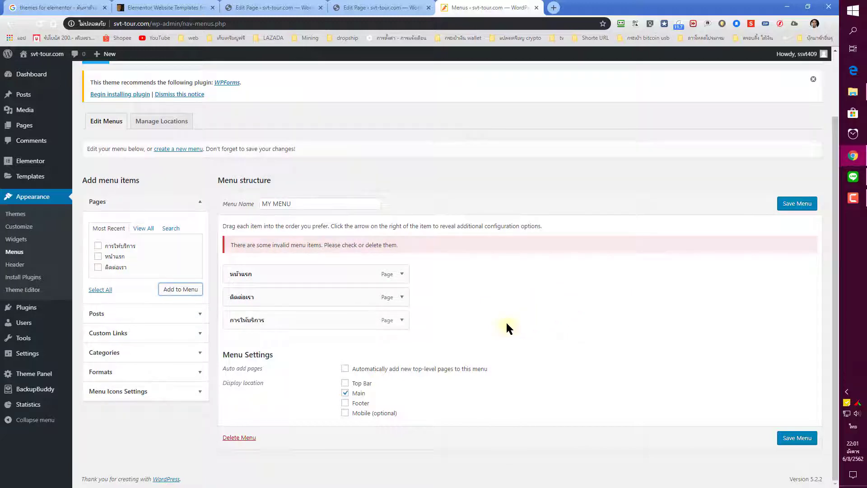
drag(277, 296, 277, 345)
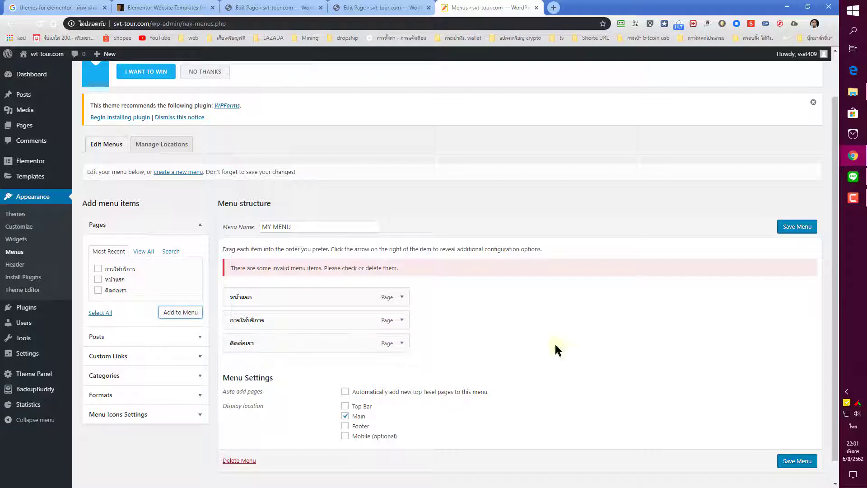
click(782, 226)
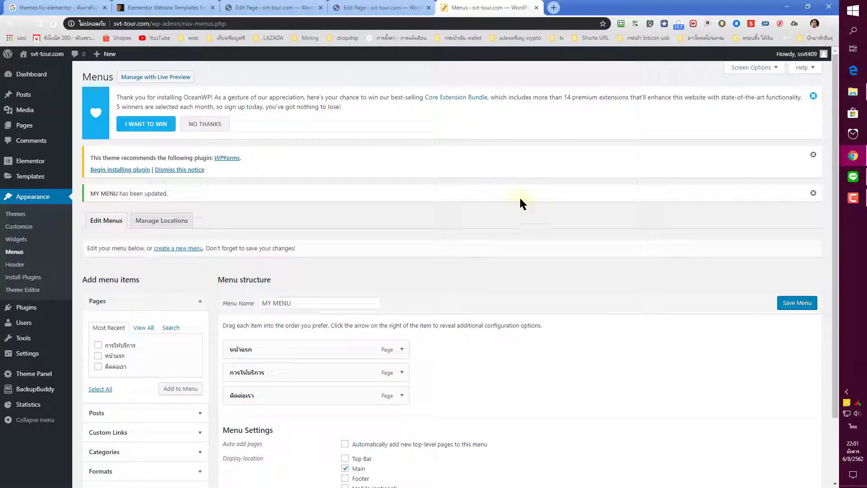
- Visit the live site and open the การให้บริการ page from its navigation menu to check it
click(367, 8)
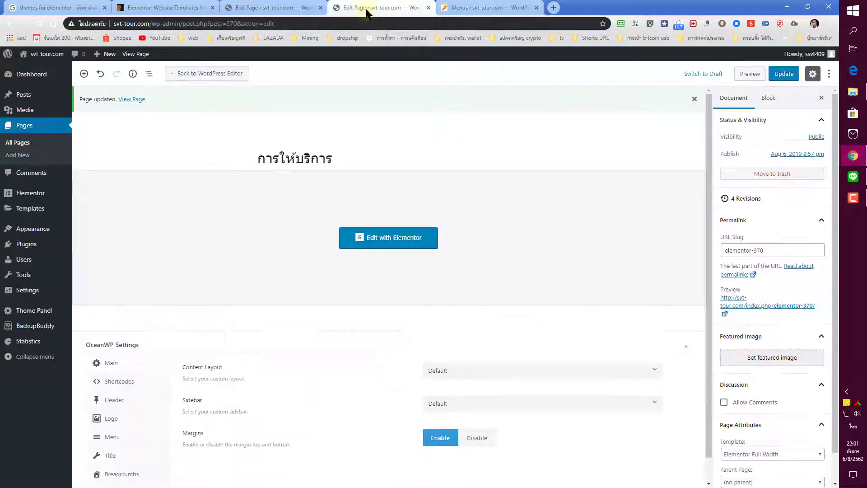
click(462, 10)
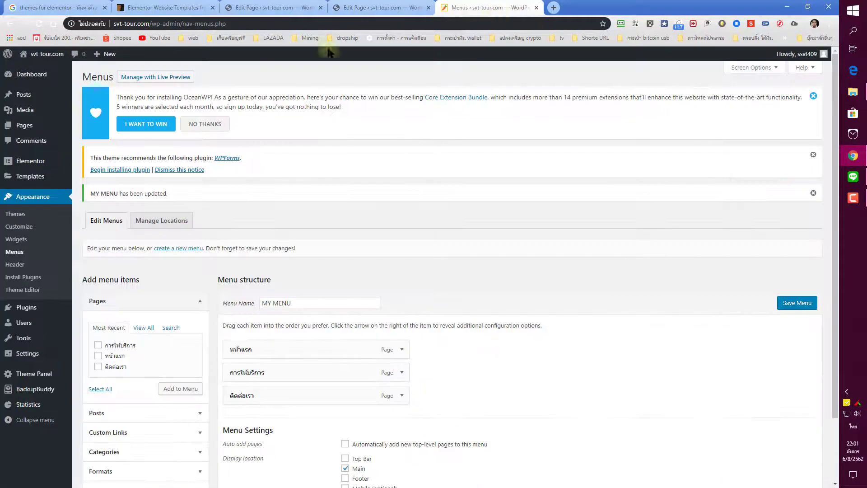
click(38, 68)
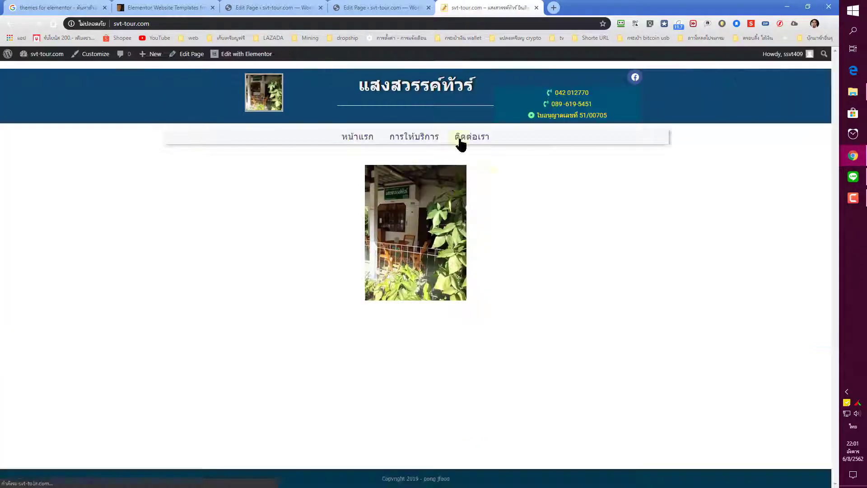
click(416, 139)
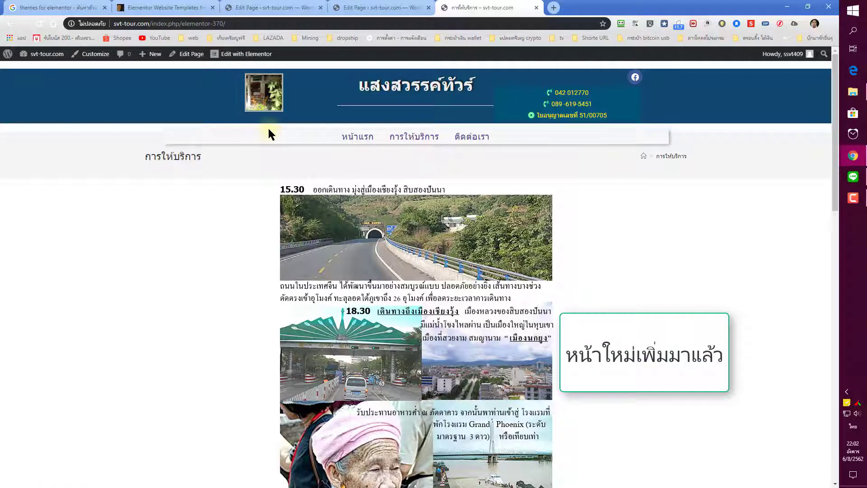
- Disable Display Page Title in the OceanWP settings of the การให้บริการ page and update the page
click(341, 7)
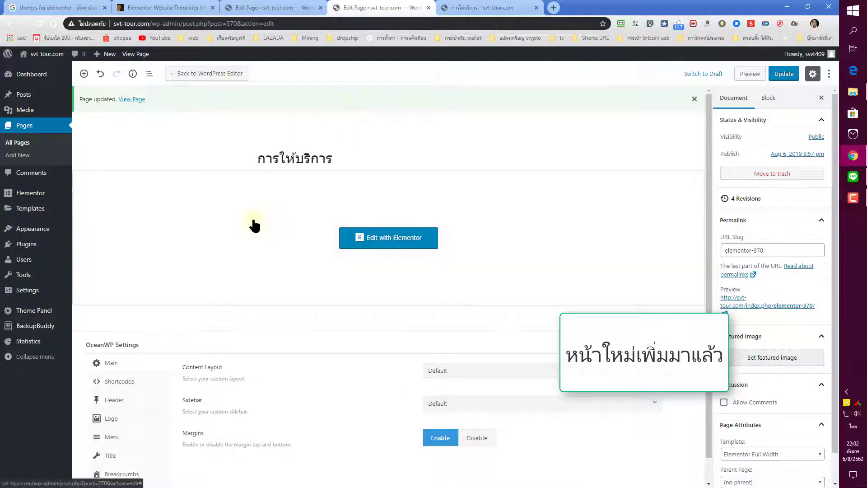
scroll(270, 257, down, 1)
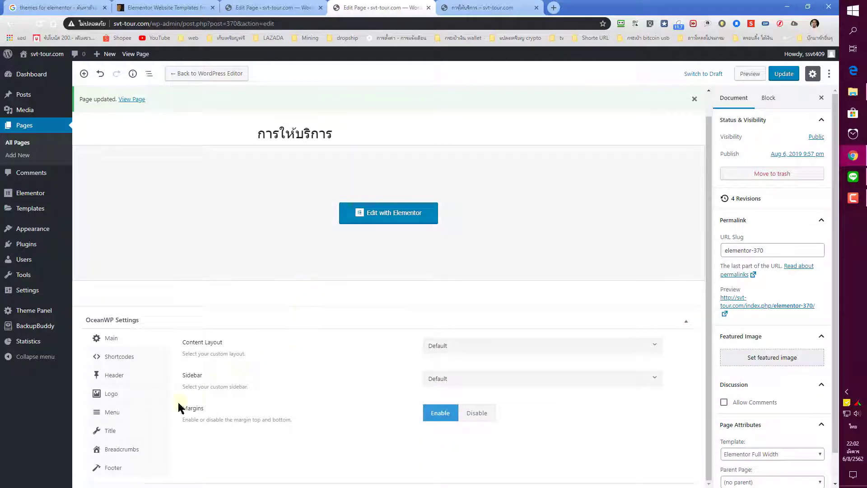
click(109, 431)
click(515, 345)
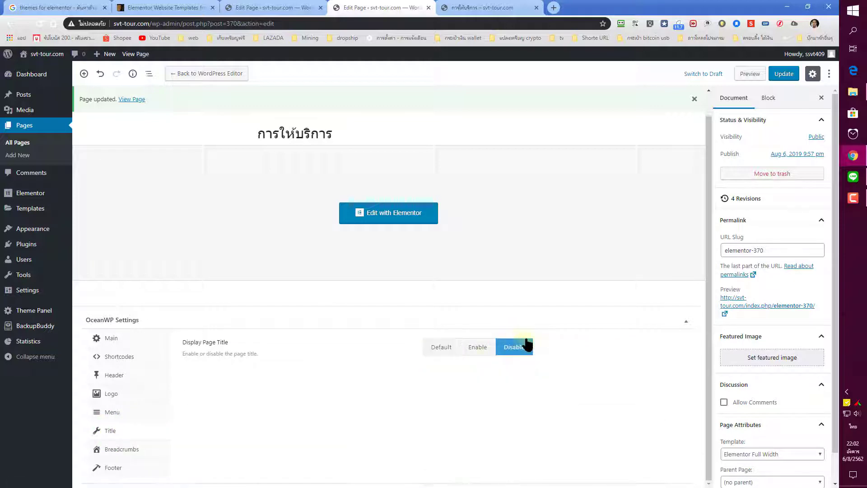
click(784, 74)
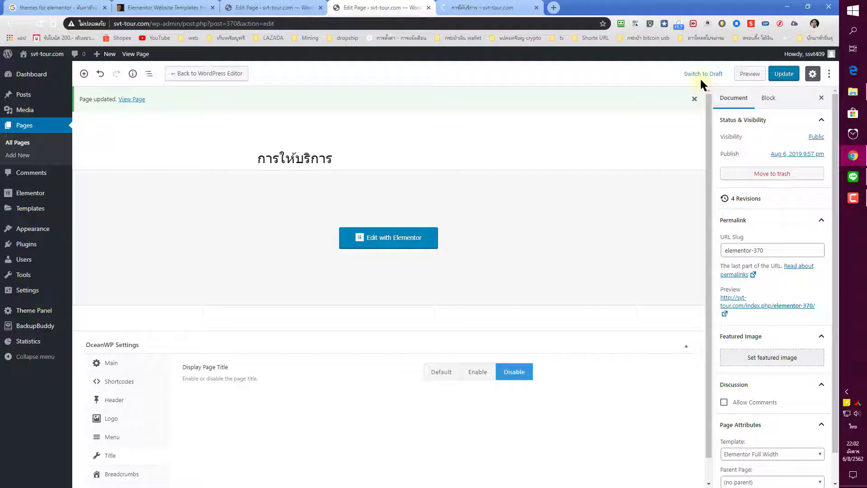
- Check the preview of the การให้บริการ page with its title disabled, examining the spacing between the site menu and the first image
click(463, 7)
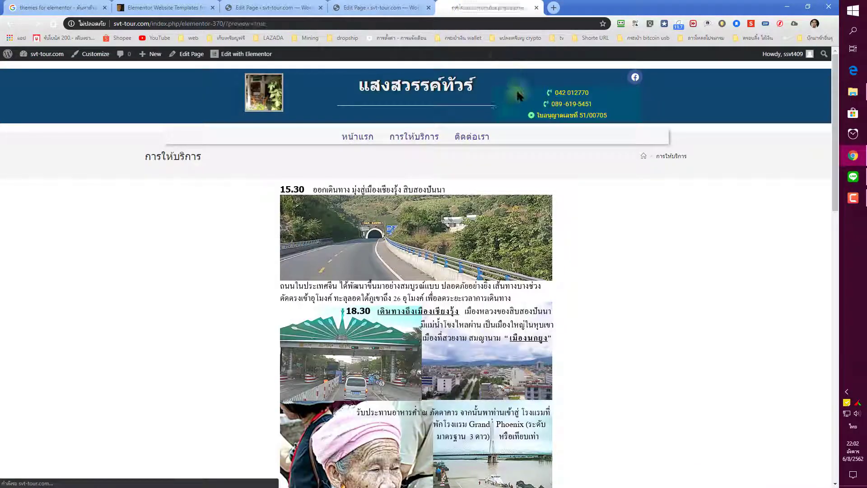
scroll(519, 95, down, 1)
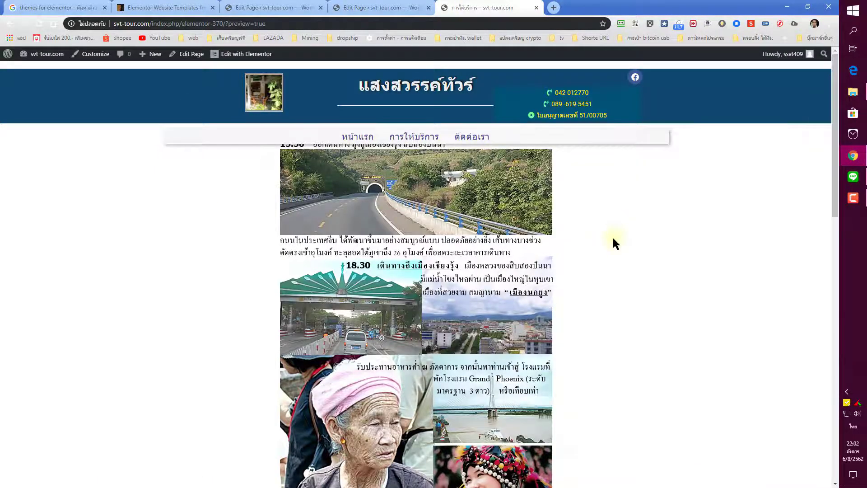
scroll(614, 237, down, 3)
scroll(614, 237, up, 3)
- Open the การให้บริการ page in Elementor and set the first tour image's max width to 53% and width to 56%
click(365, 9)
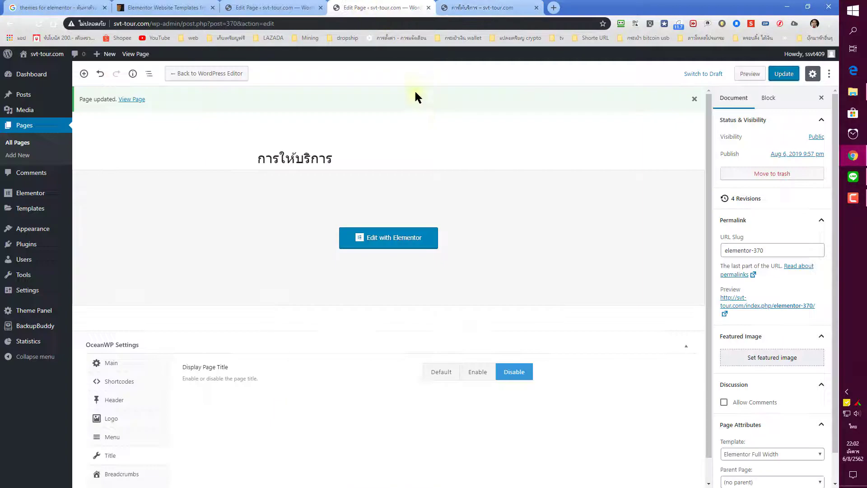
click(403, 238)
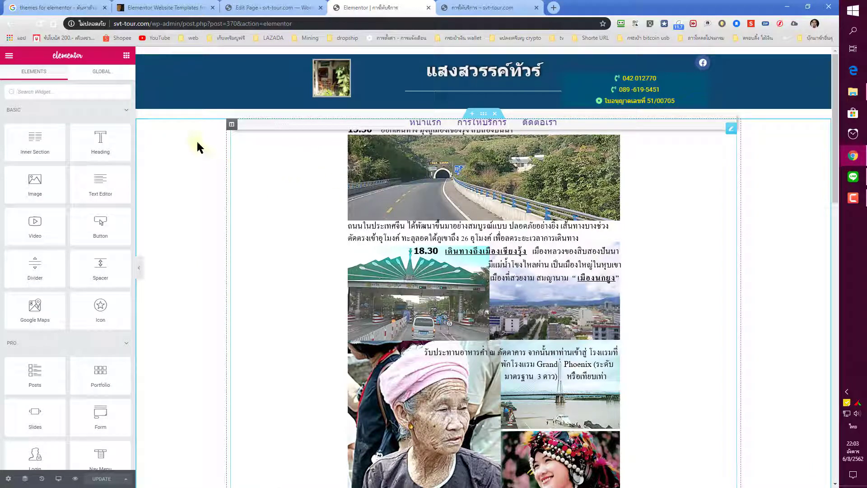
click(437, 190)
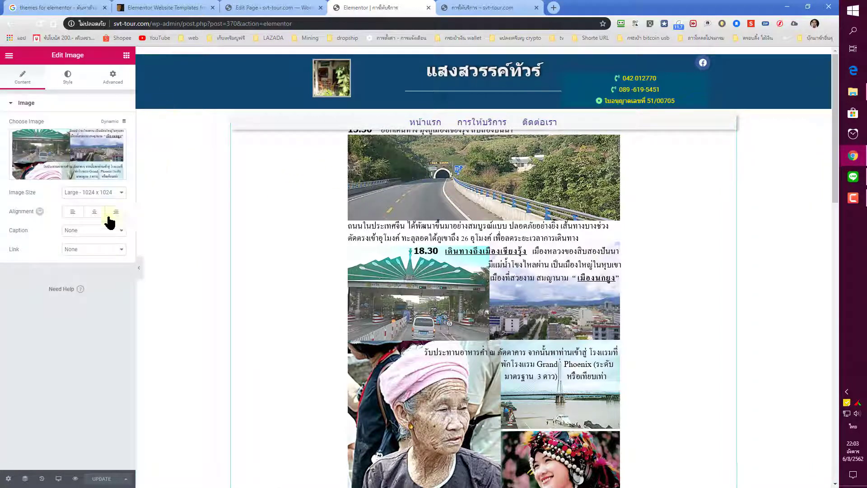
click(67, 75)
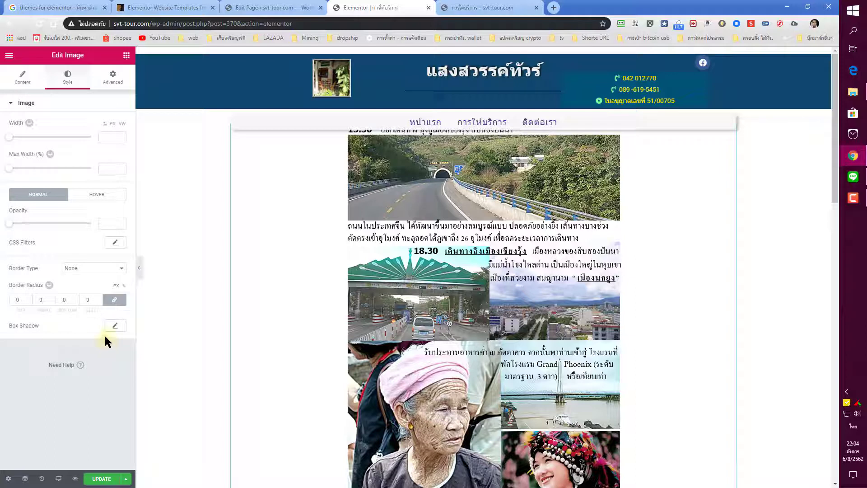
drag(12, 174, 54, 174)
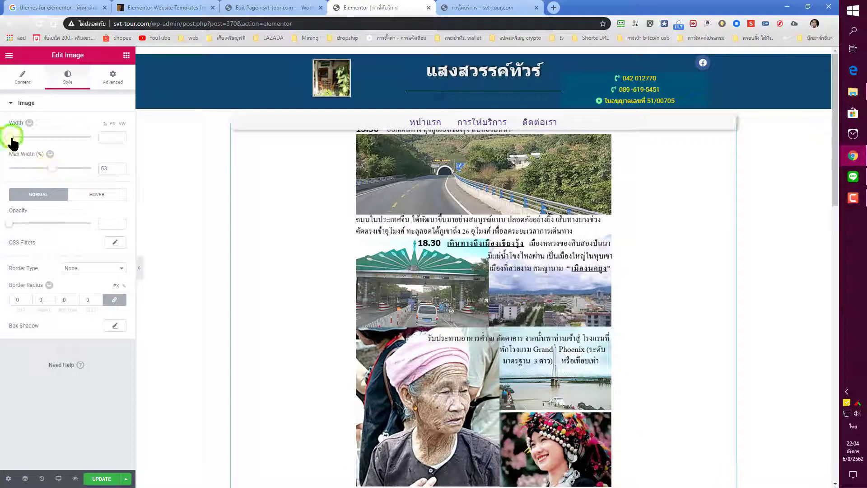
drag(10, 138, 61, 145)
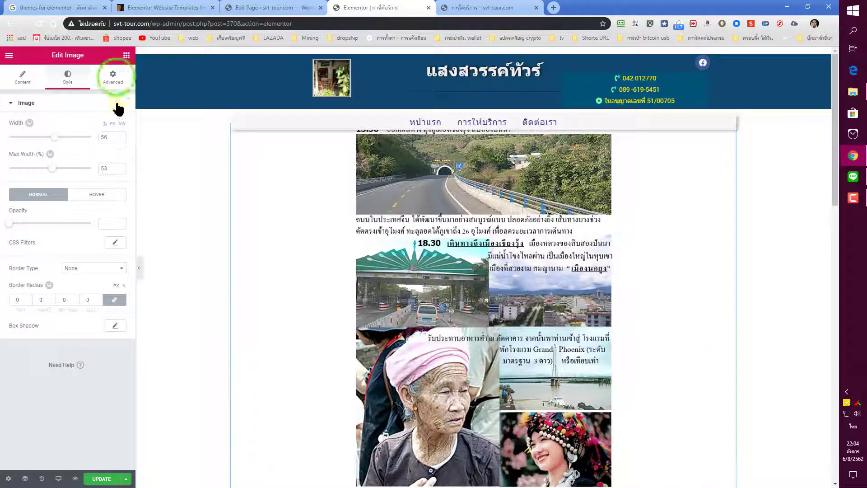
- Unlink the first tour image's margins, set only its top margin to 69 px, and update the page
click(112, 77)
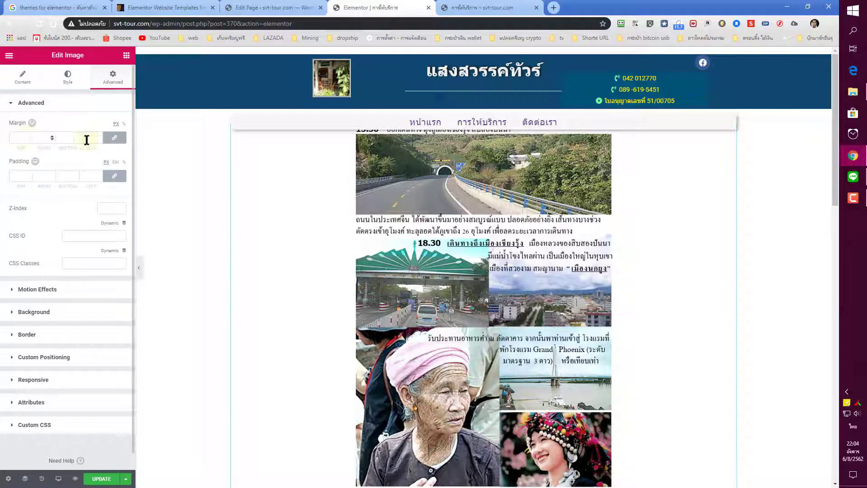
click(114, 137)
click(27, 136)
drag(27, 135, 27, 134)
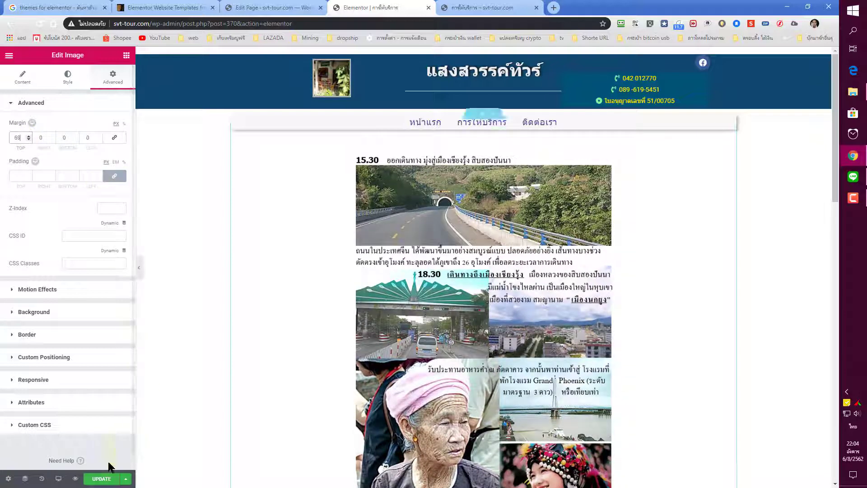
click(101, 478)
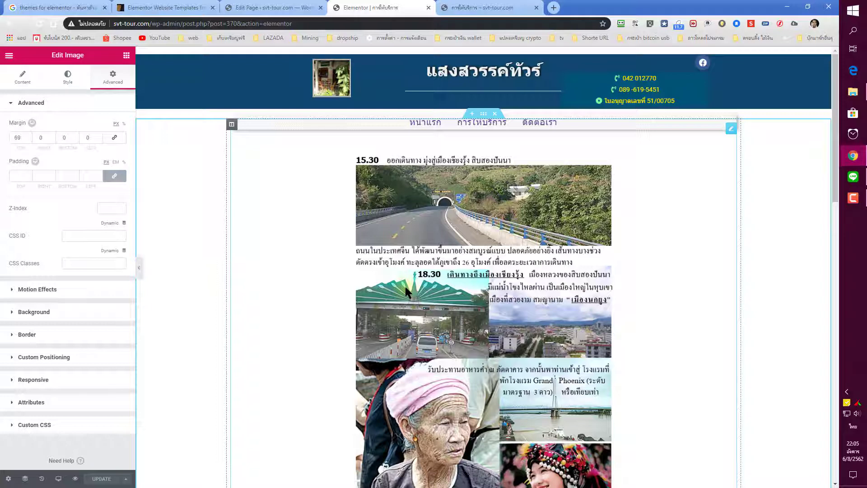
- Reload the การให้บริการ page preview and examine the top spacing and the tour images further down
click(456, 8)
click(39, 24)
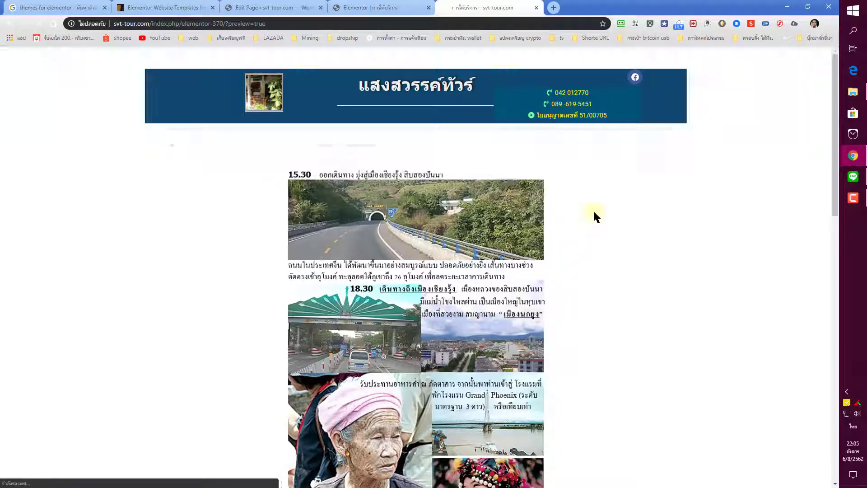
scroll(621, 271, down, 12)
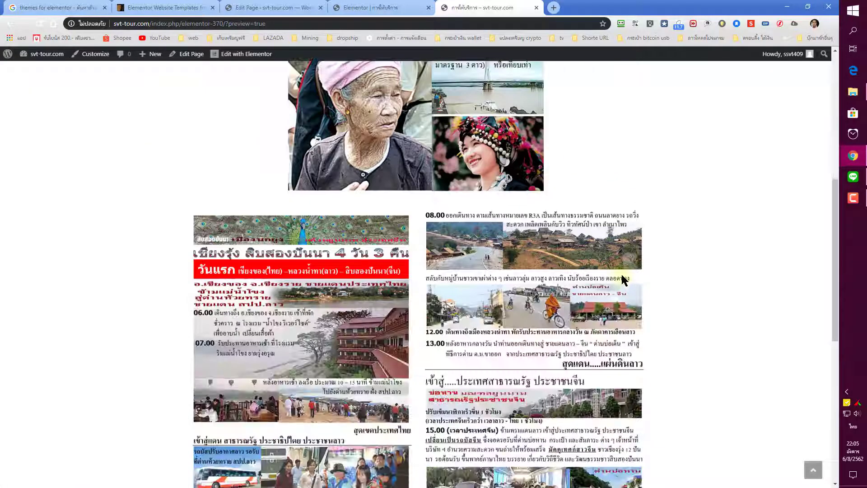